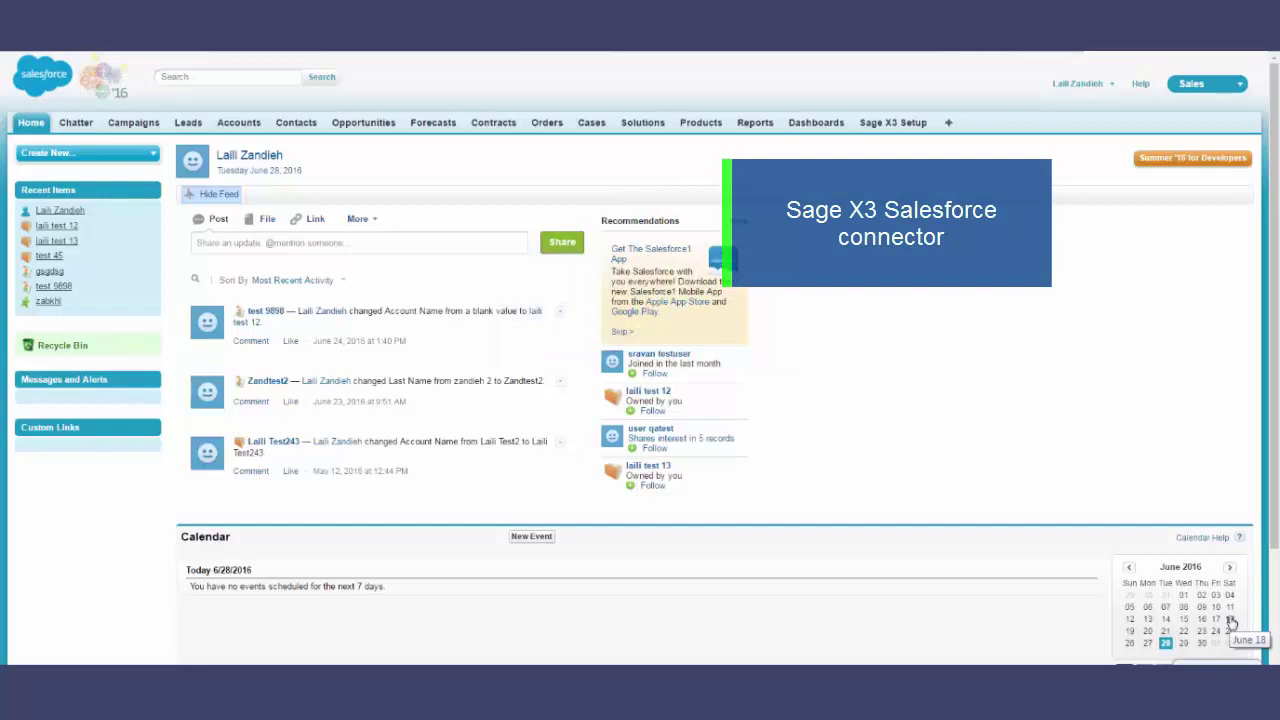
- Switch to the Sage X3 Salesforce connector app and open its Sage X3 Setup page
click(1214, 86)
click(1165, 227)
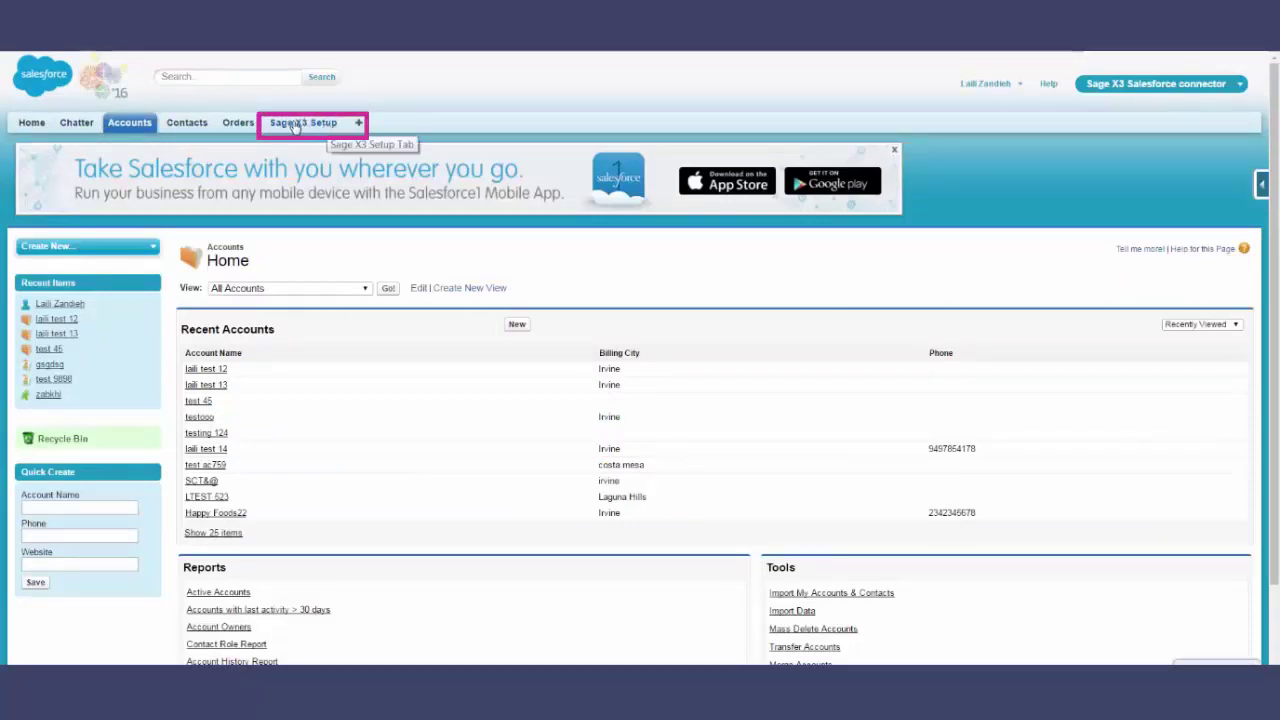
click(303, 123)
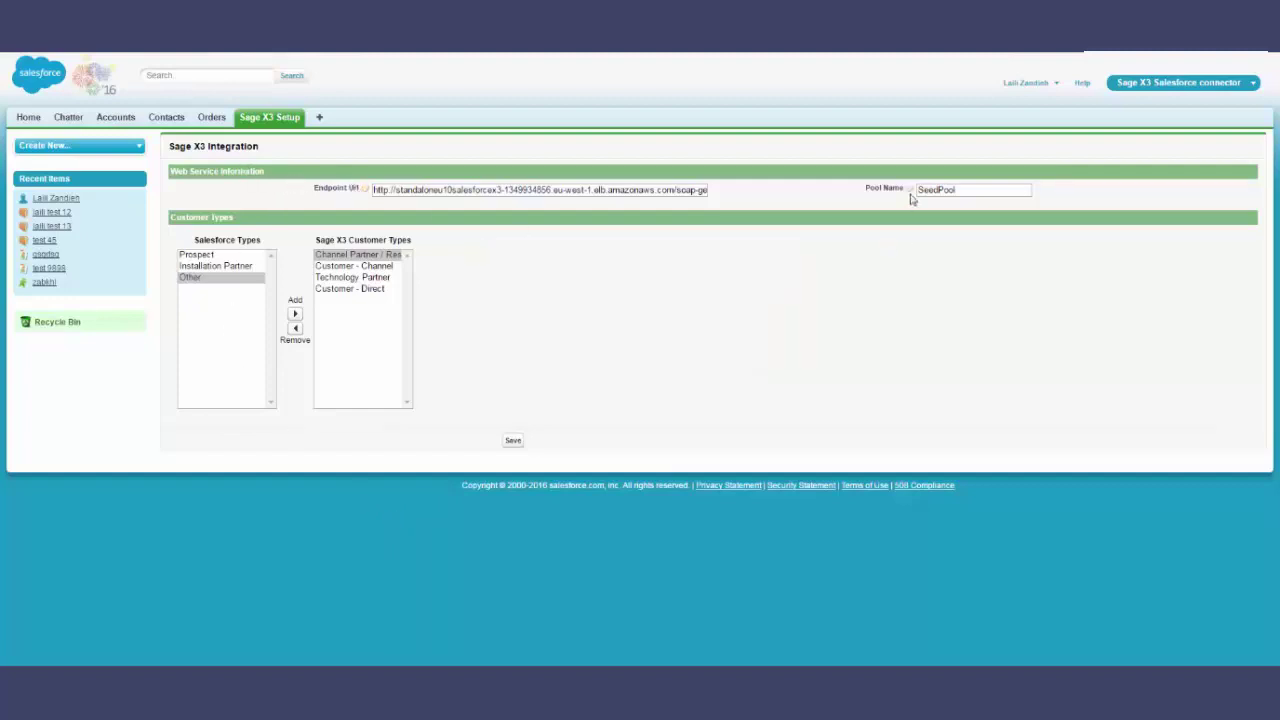
- Move Other to the Sage X3 customer types and back, then save the unchanged mapping
mouse_move(910, 196)
click(197, 256)
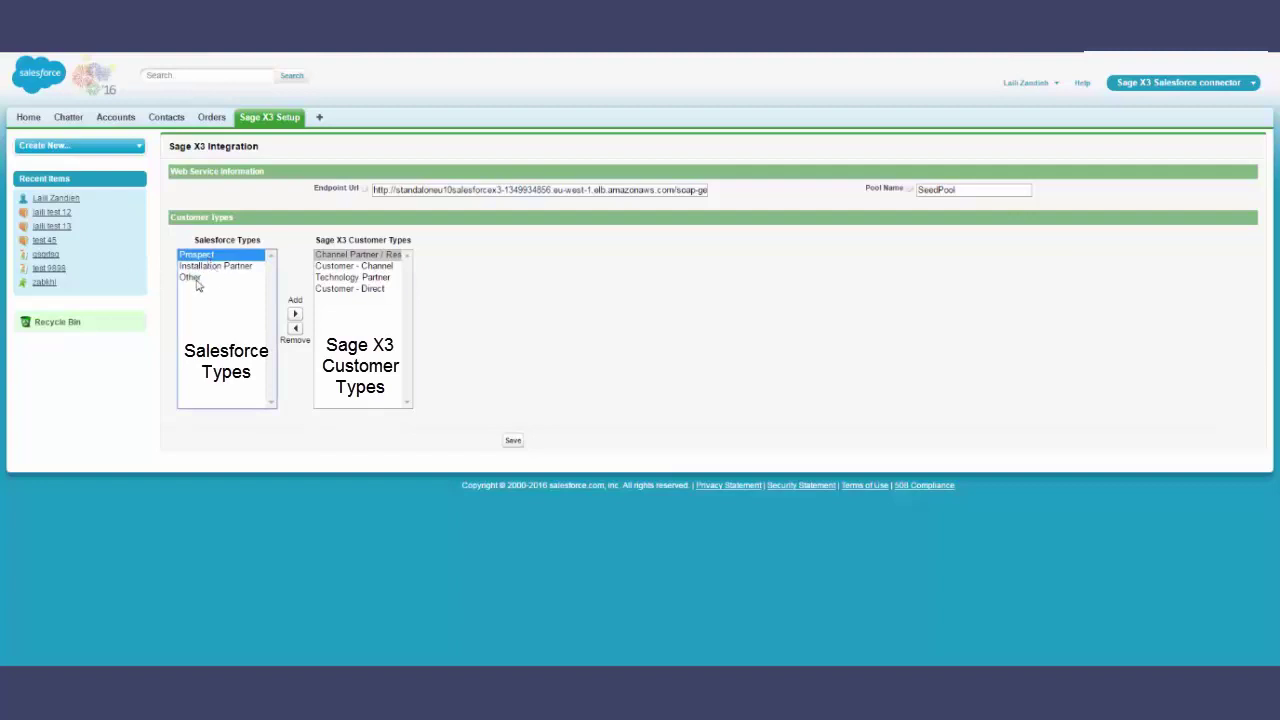
click(195, 278)
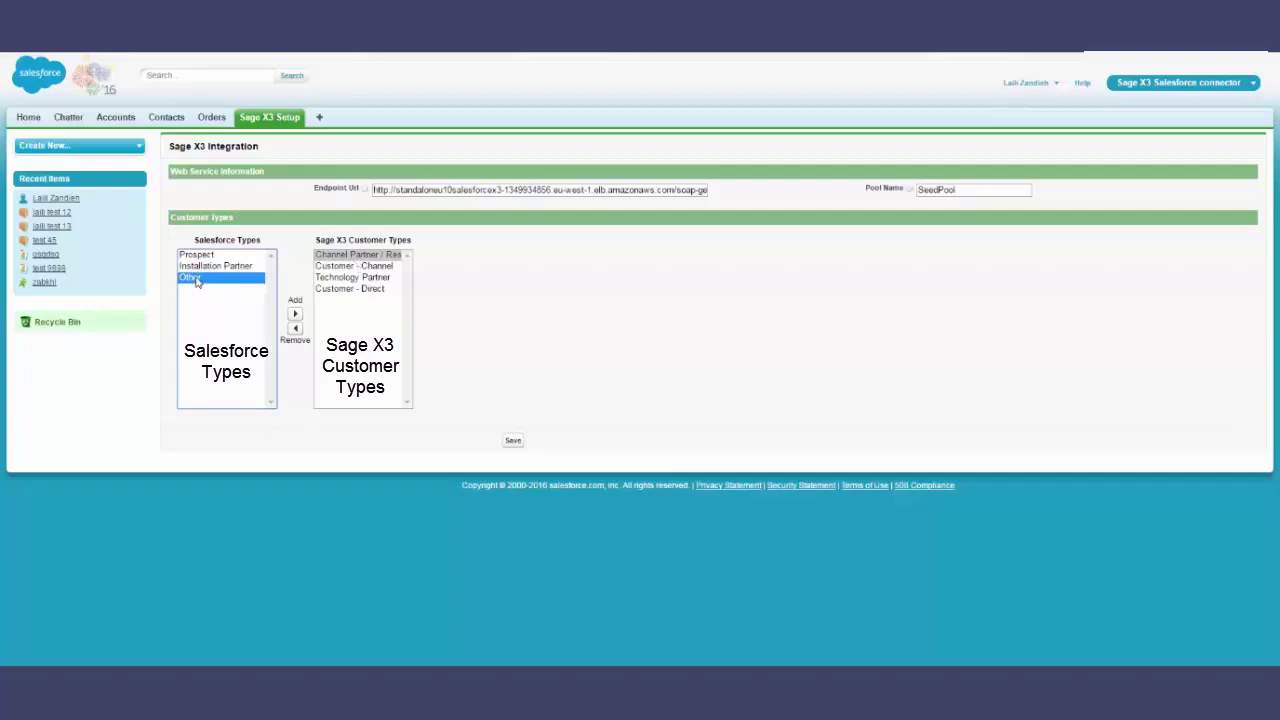
click(295, 313)
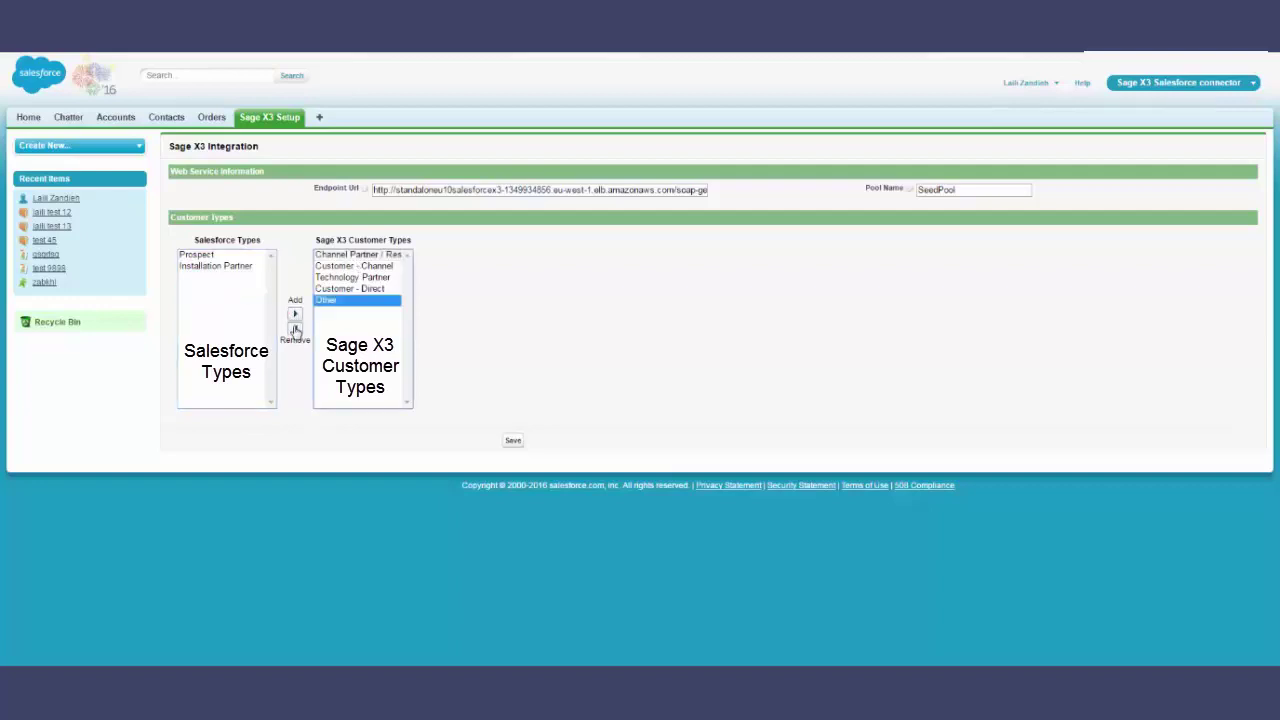
click(295, 328)
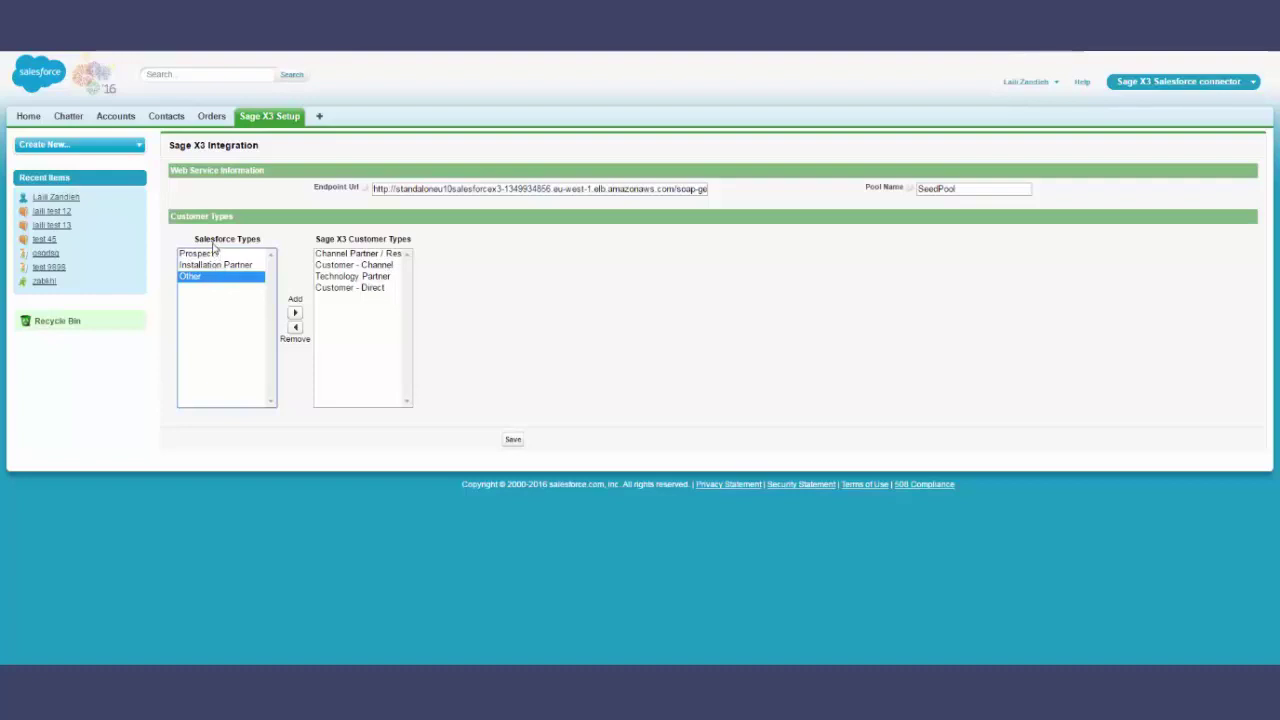
click(347, 256)
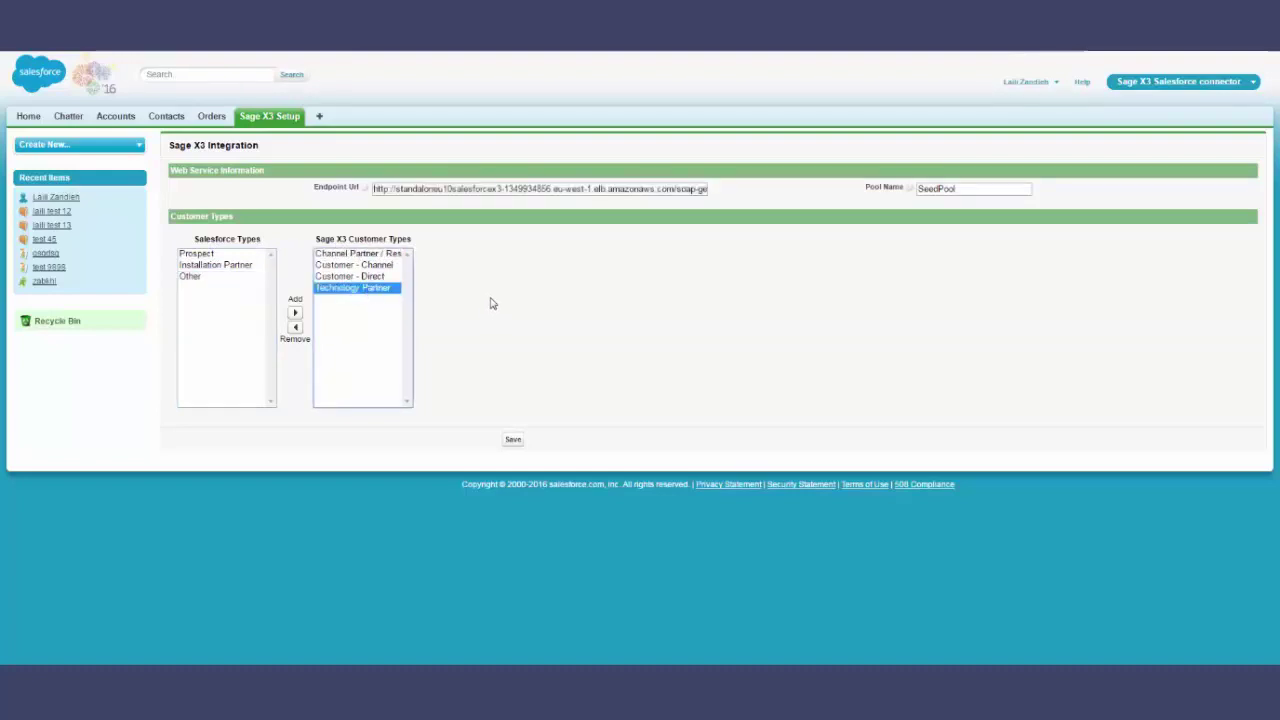
click(513, 439)
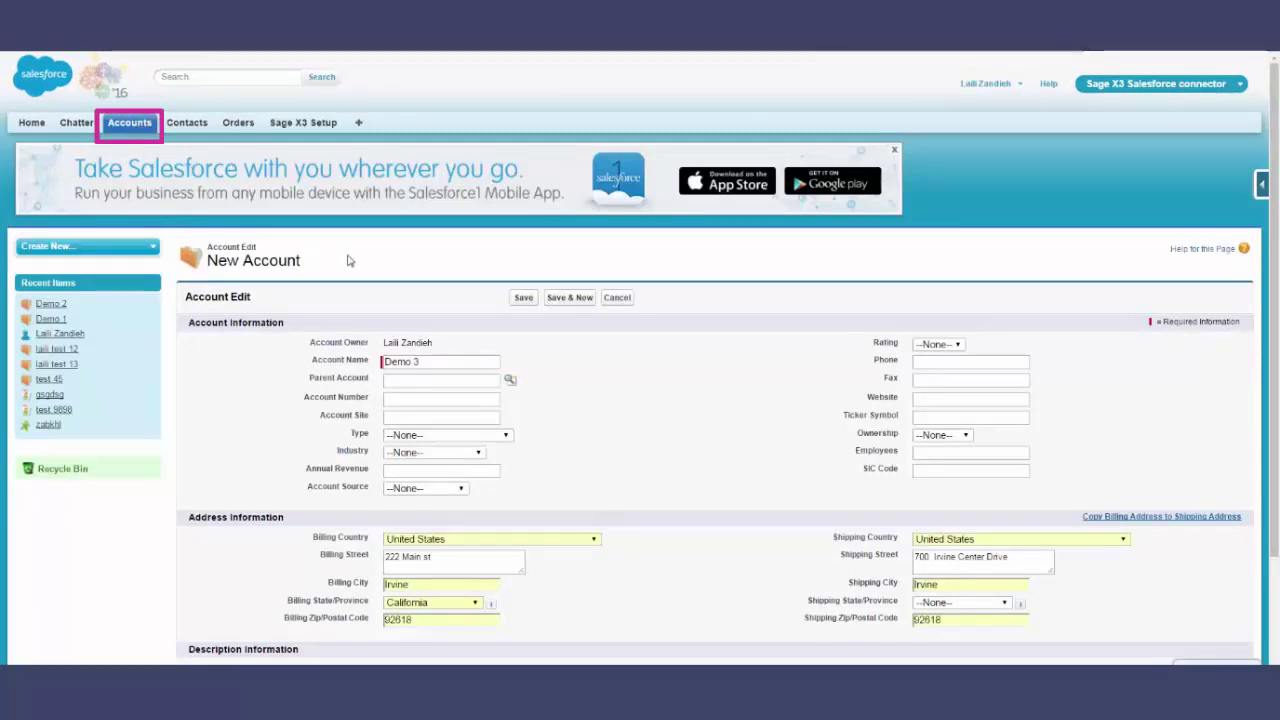
- Set the Demo 3 account type to Customer - Direct
click(441, 362)
scroll(483, 384, down, 2)
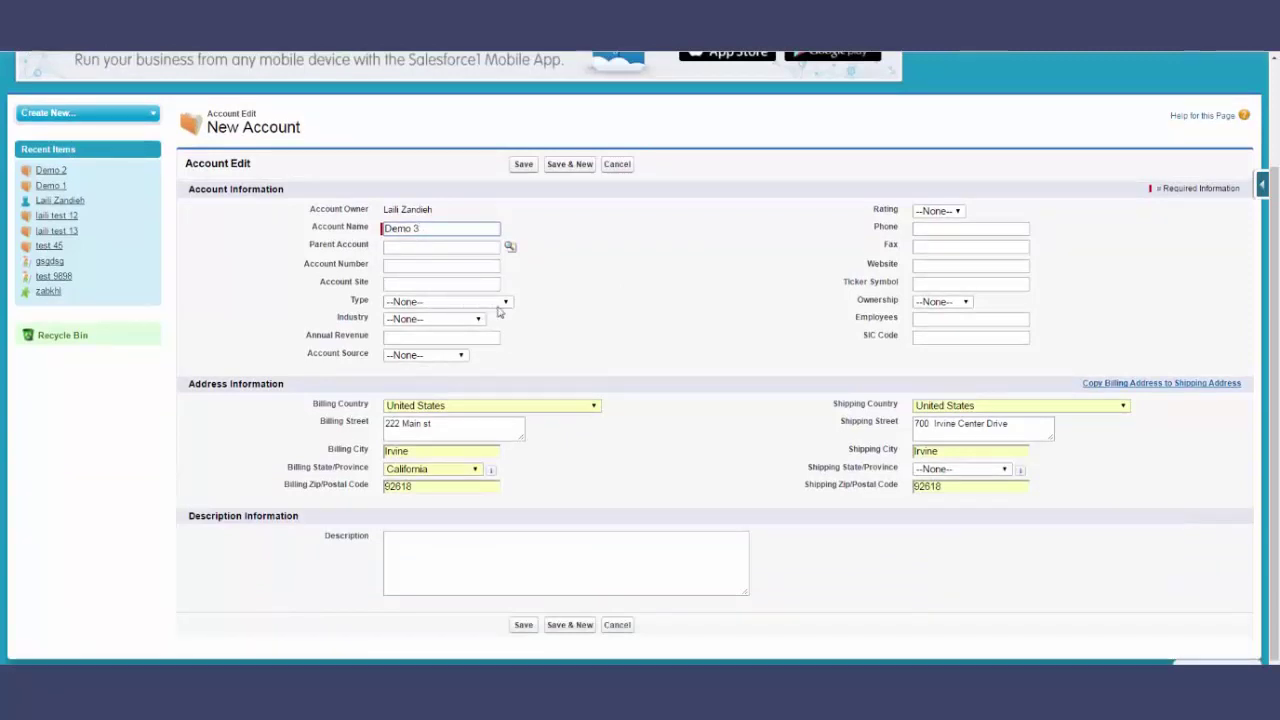
click(503, 303)
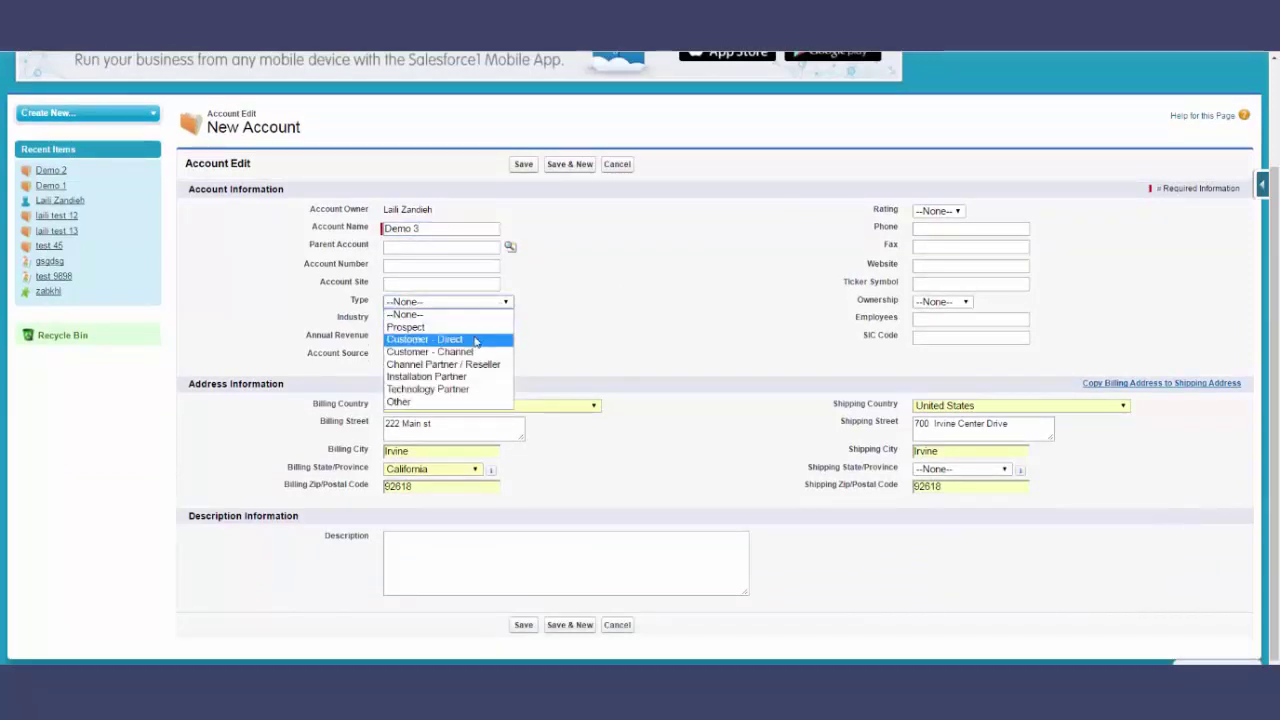
click(474, 343)
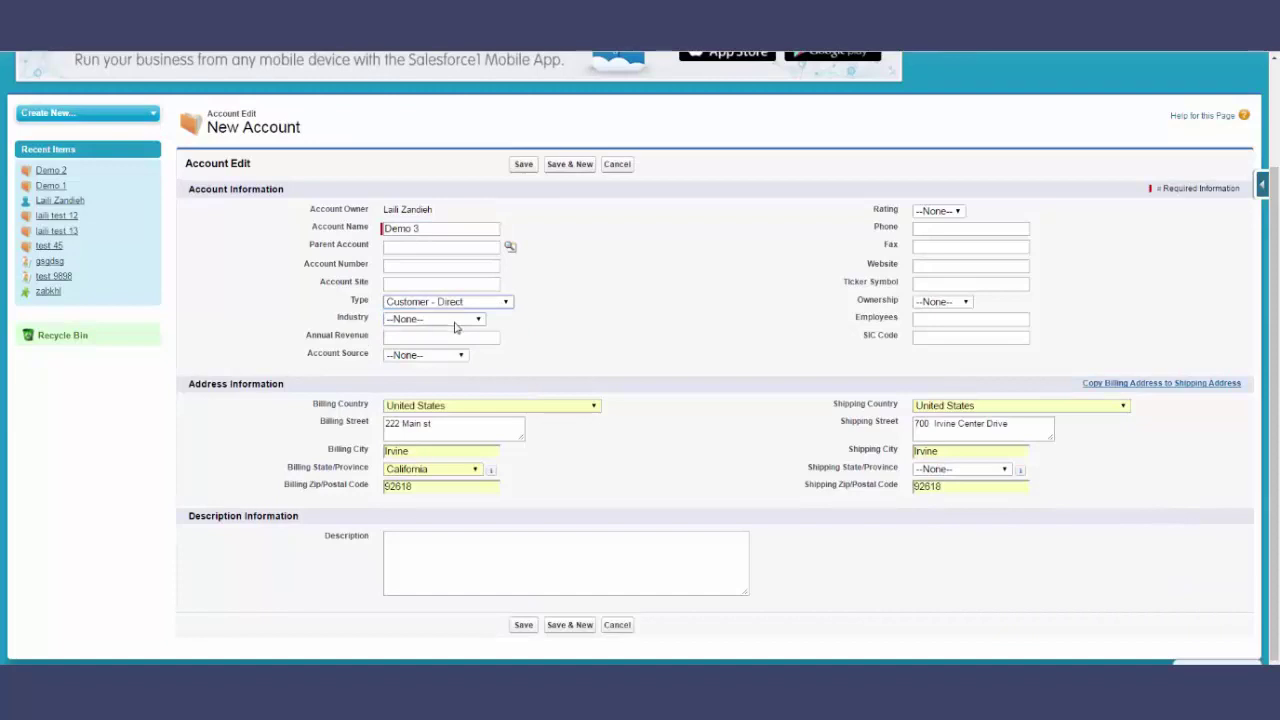
scroll(455, 328, up, 1)
scroll(440, 310, up, 1)
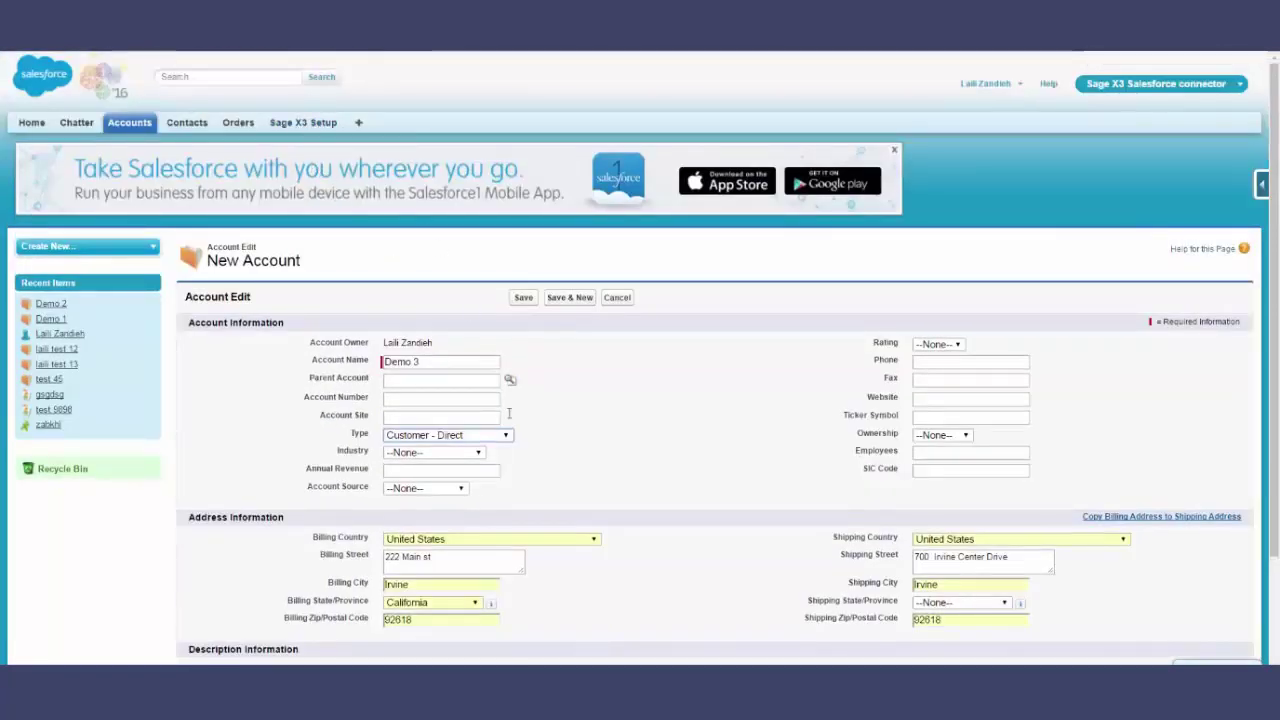
scroll(580, 466, down, 1)
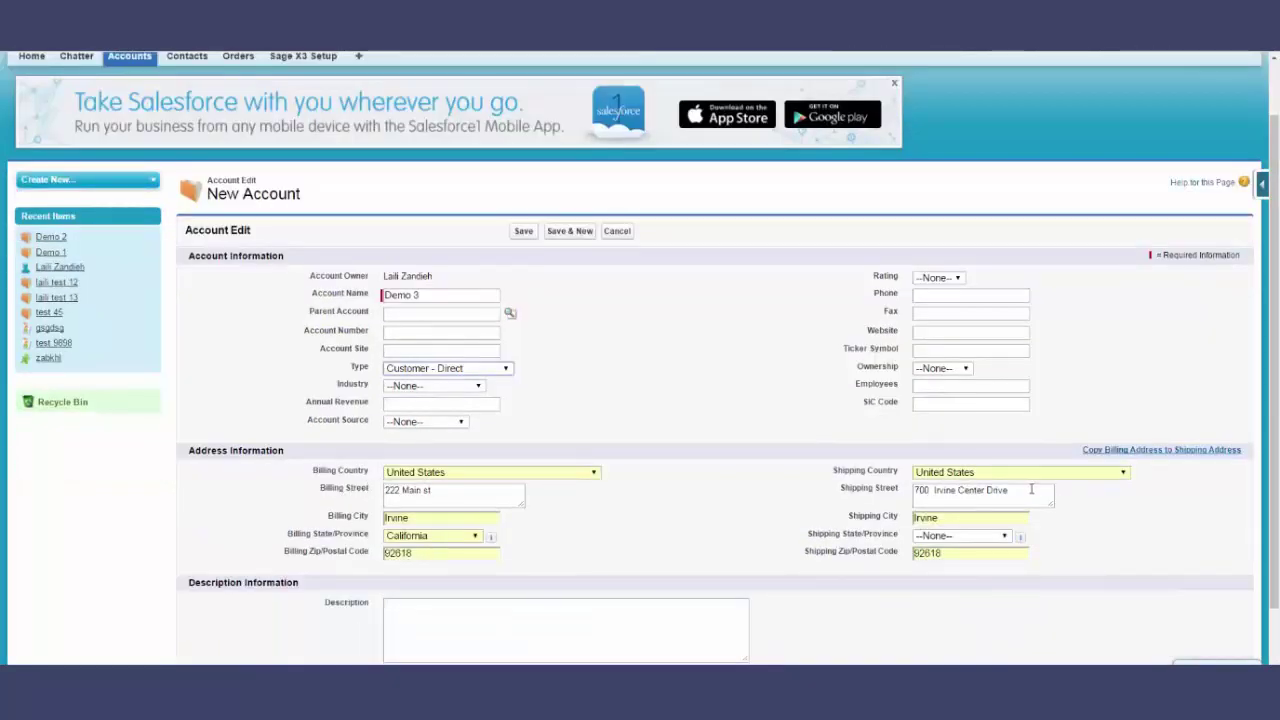
- Enter the account's phone number
click(962, 295)
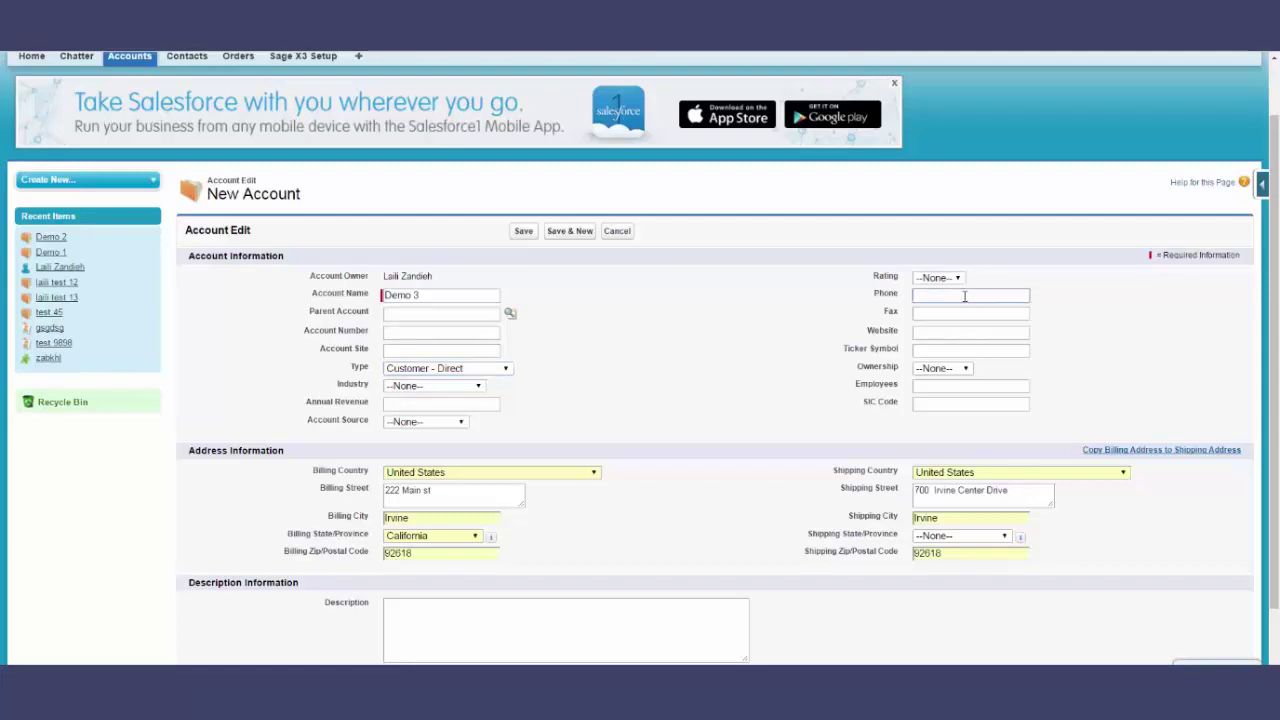
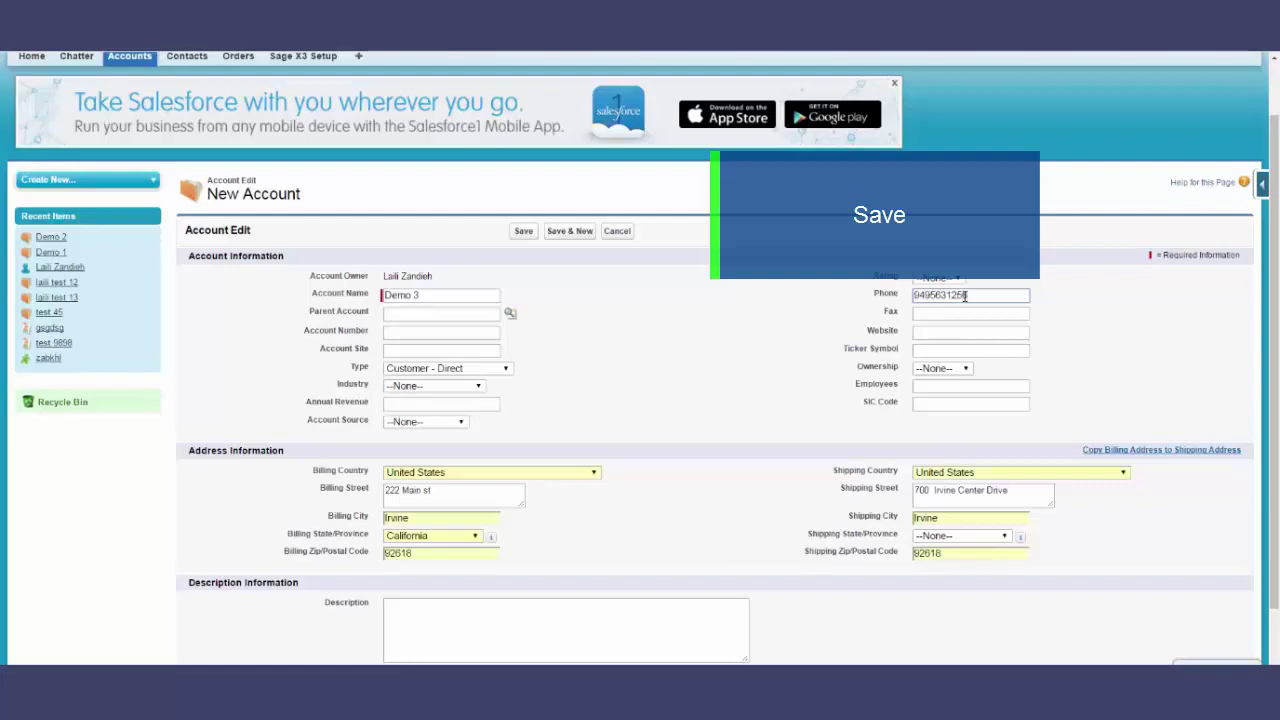
key(Tab)
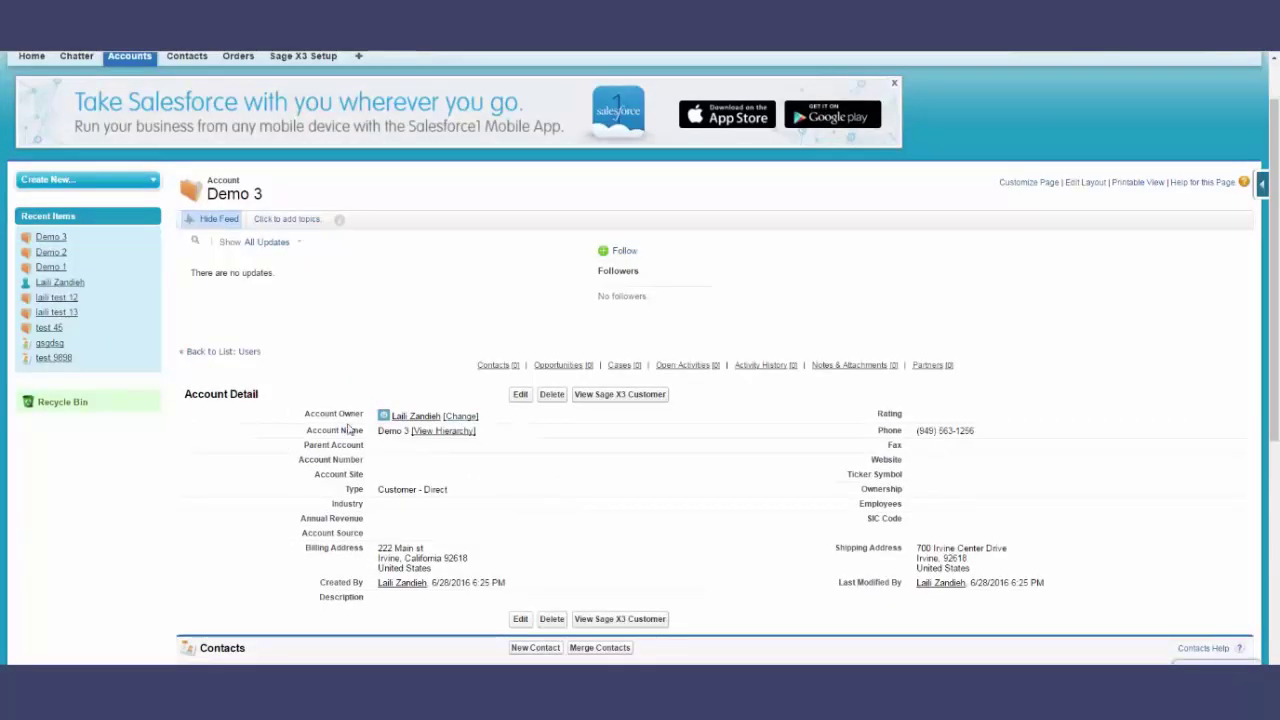
- Send the Demo 3 account to Sage X3 from its edit page
click(520, 395)
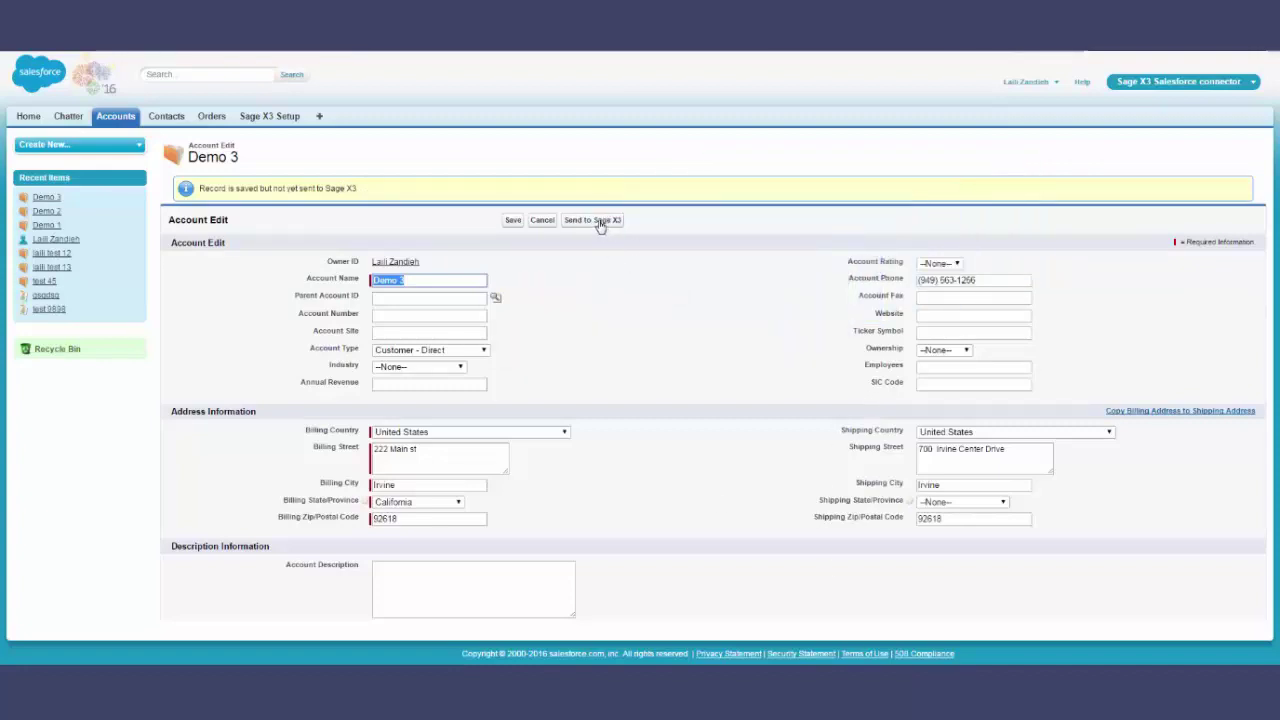
click(600, 221)
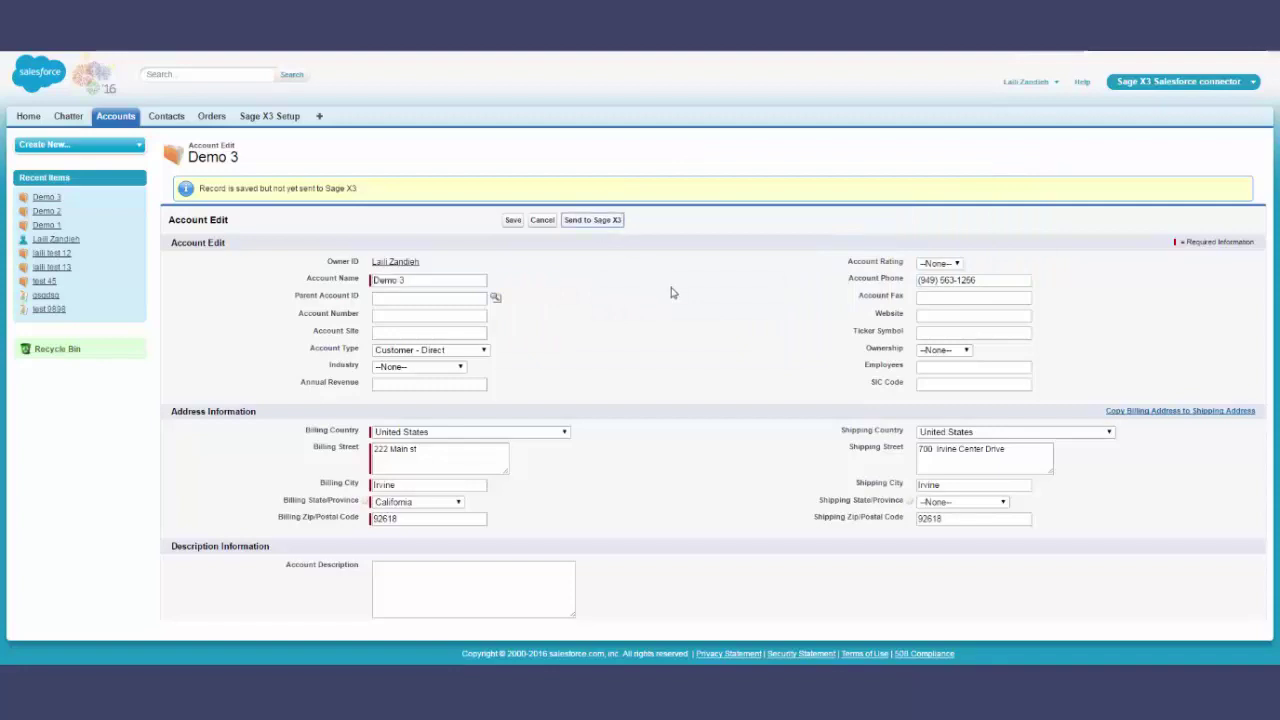
scroll(520, 412, down, 2)
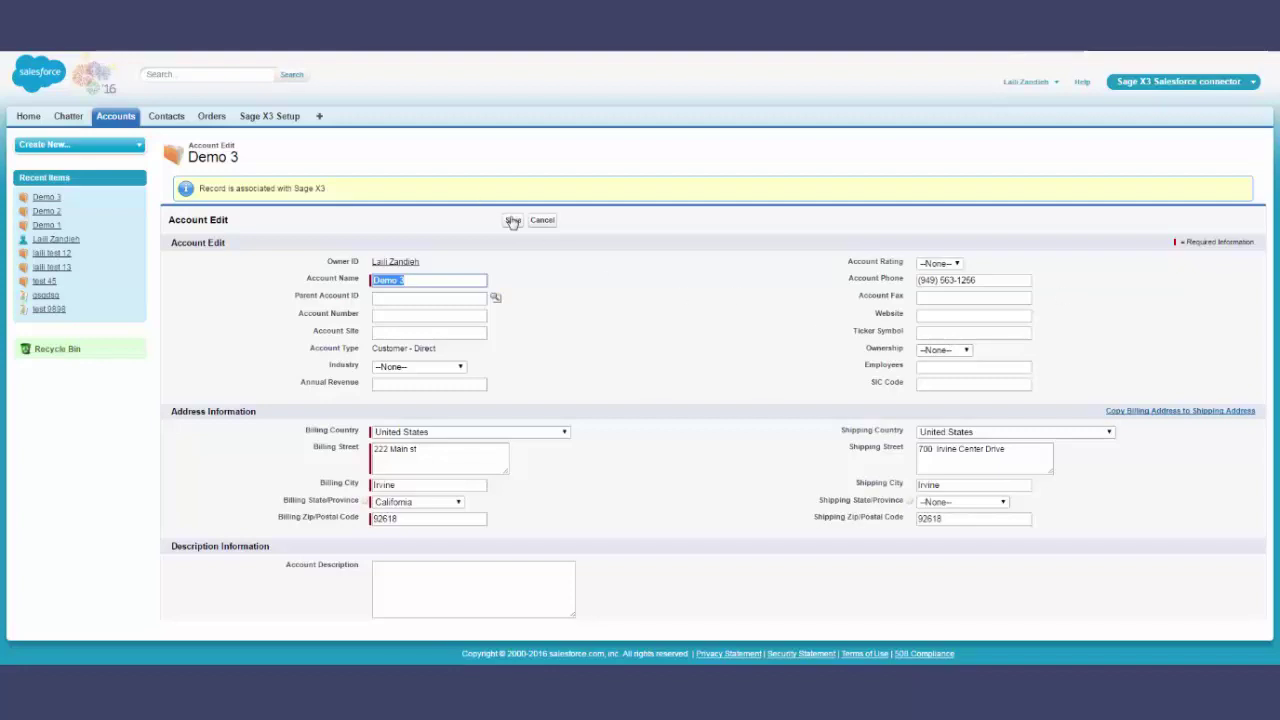
- Set the website to demo3.com, save it through to Sage X3, and return to the account
click(997, 318)
text(demo3.com)
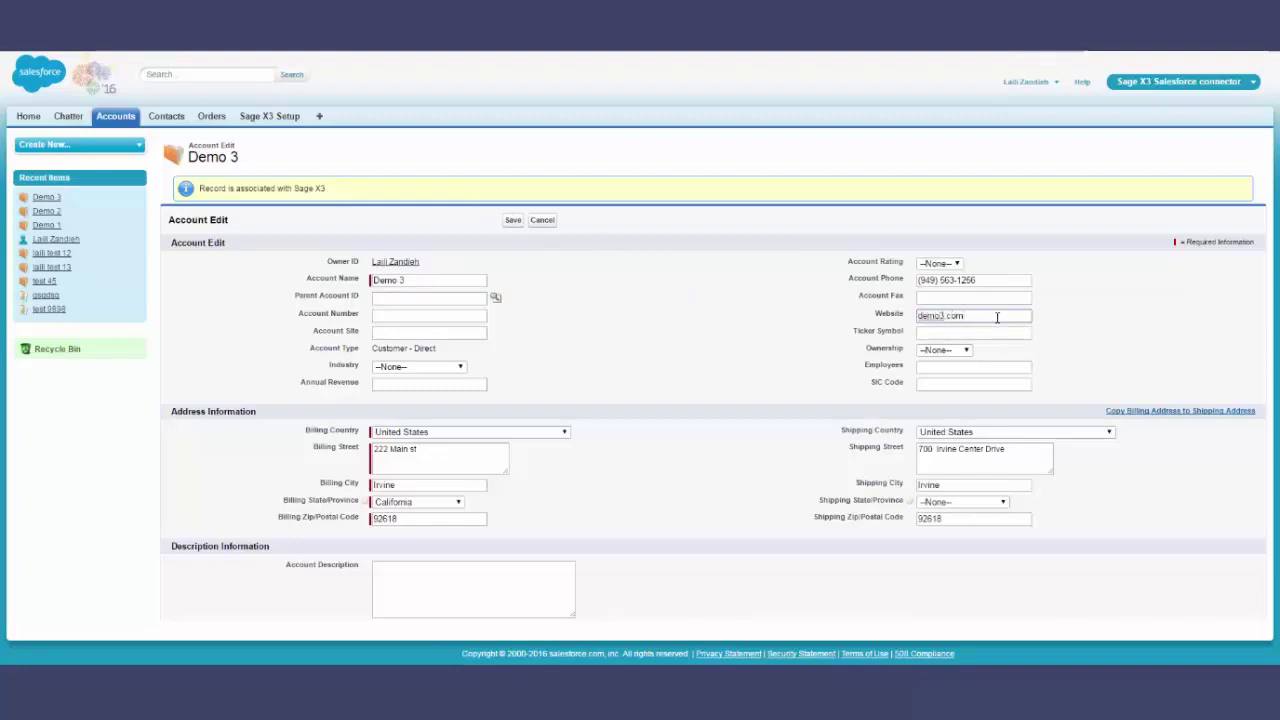
click(512, 221)
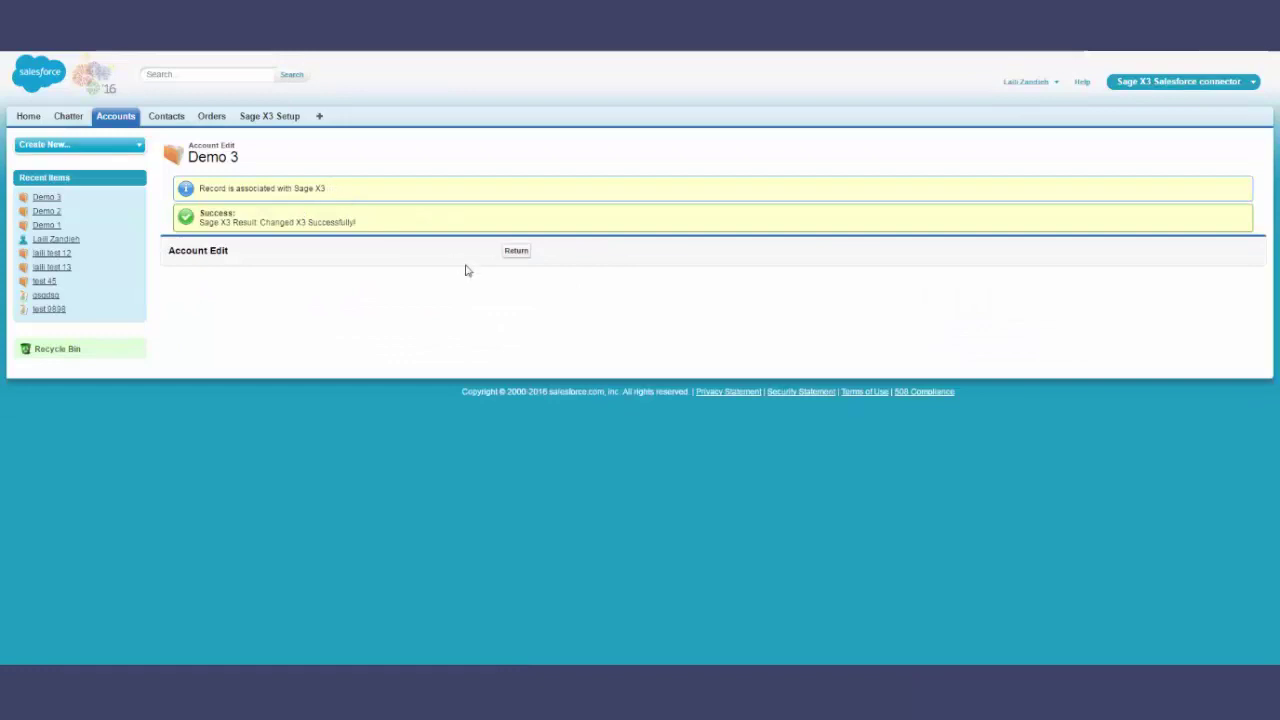
click(517, 253)
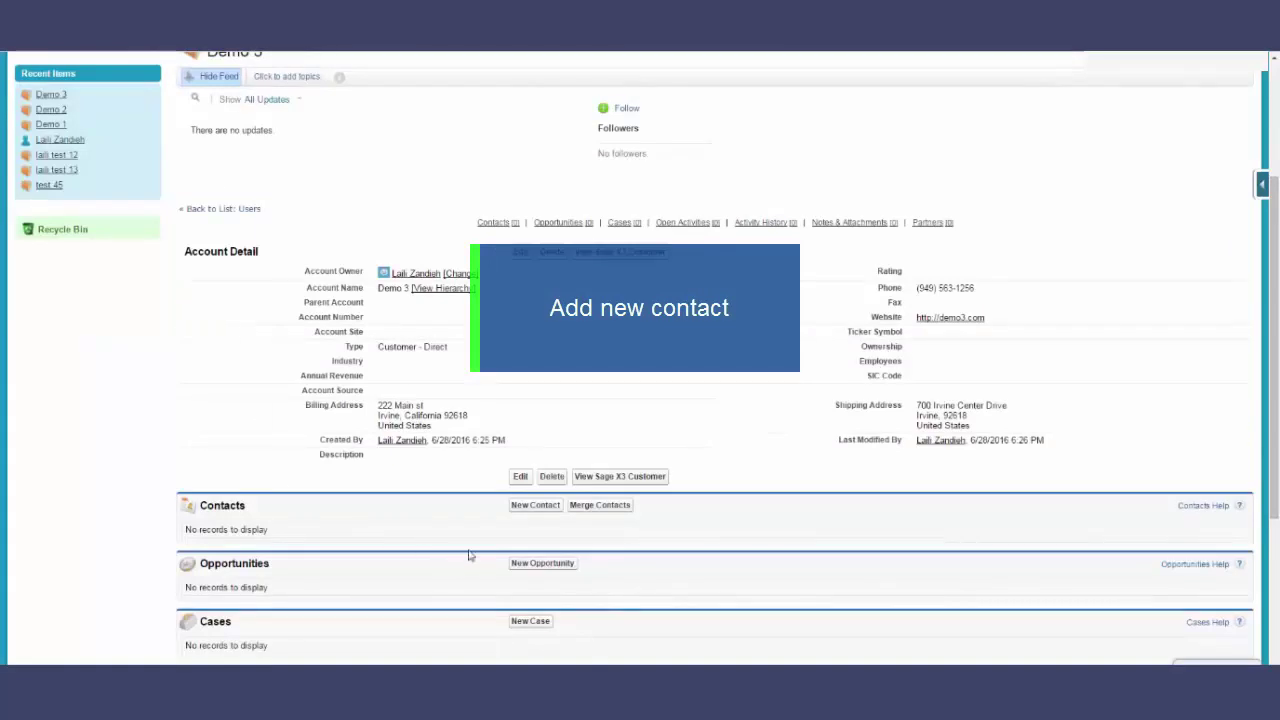
- Start a new contact under Demo 3 with last name contact 3
click(536, 506)
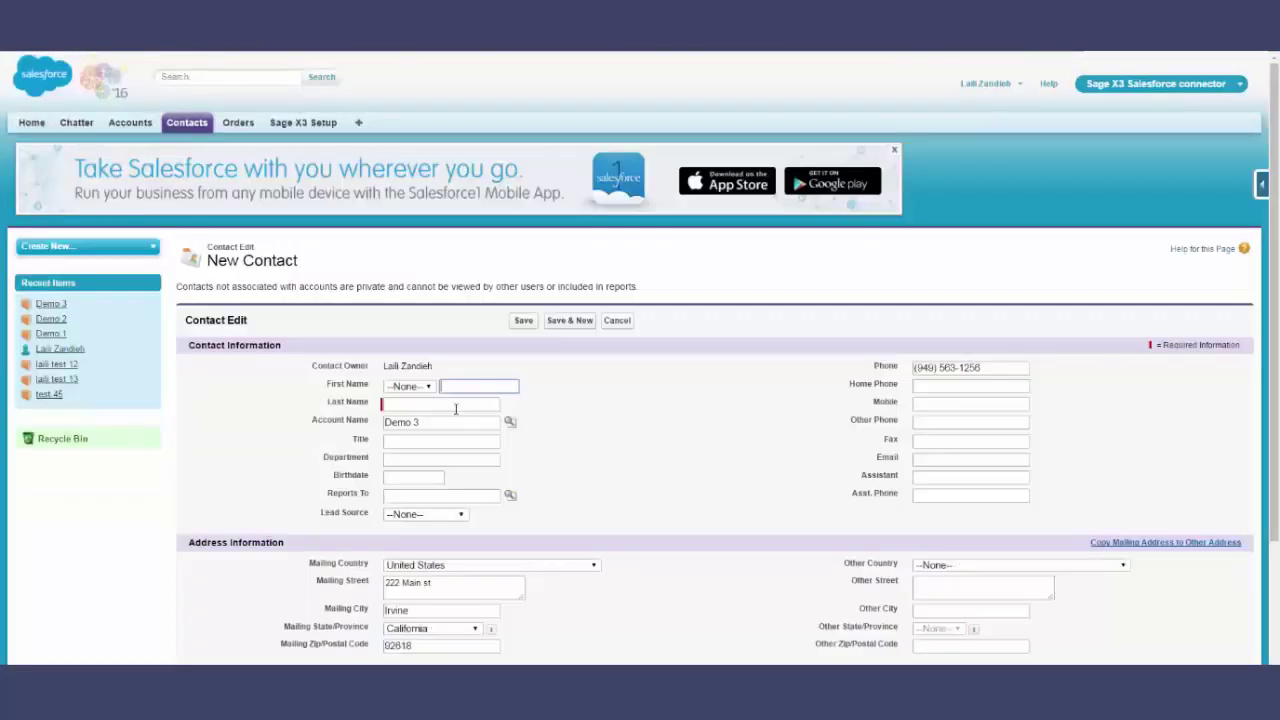
click(455, 408)
text(cont)
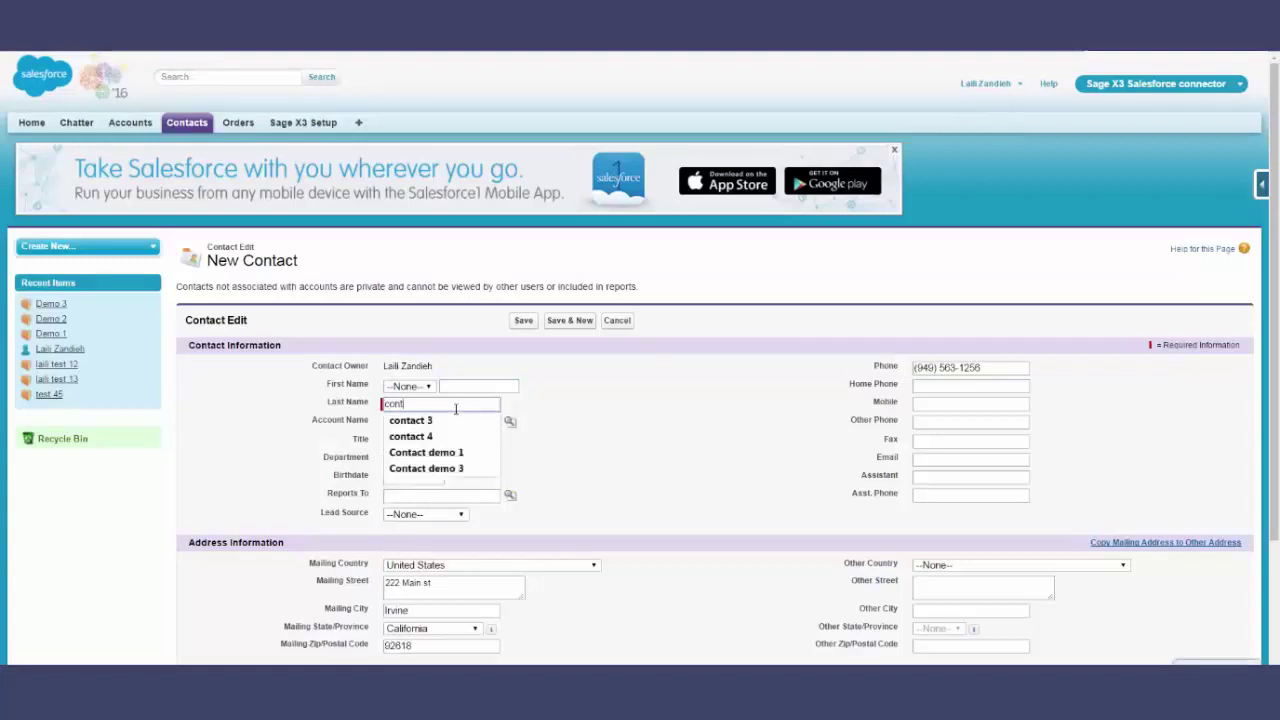
text(act 3)
click(647, 420)
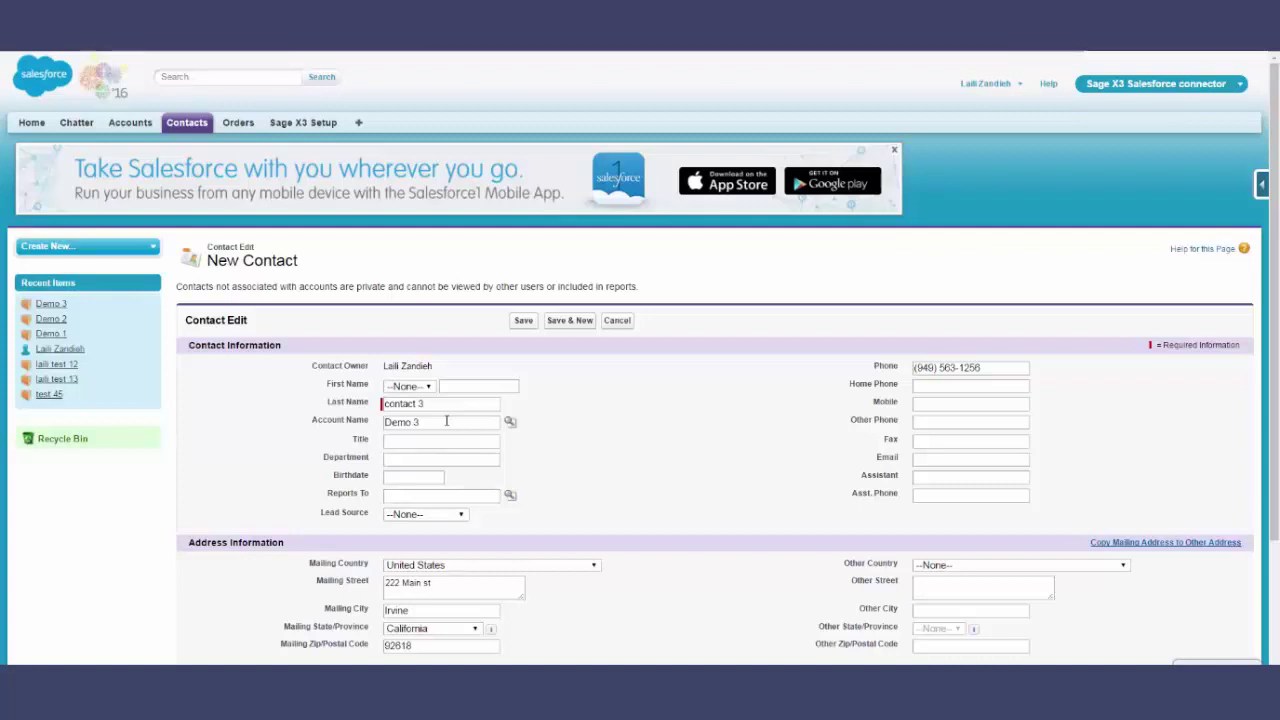
click(948, 458)
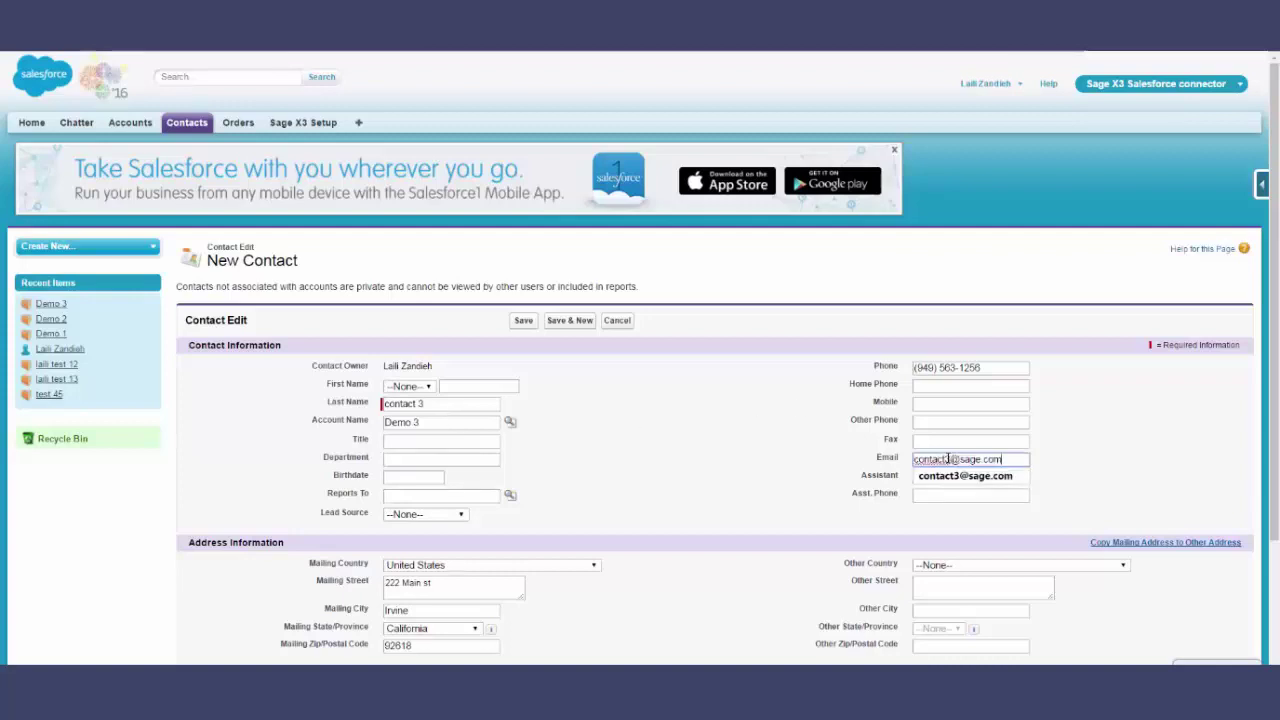
click(518, 533)
scroll(505, 557, down, 1)
drag(450, 521, 366, 518)
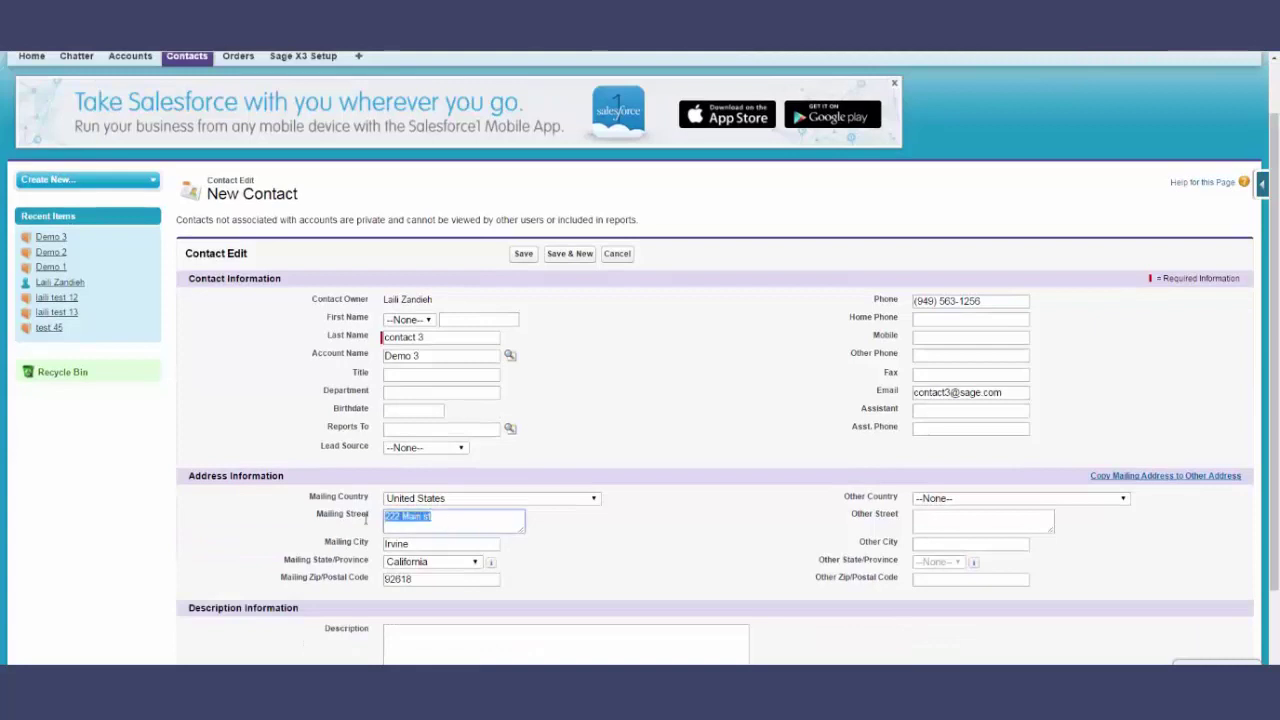
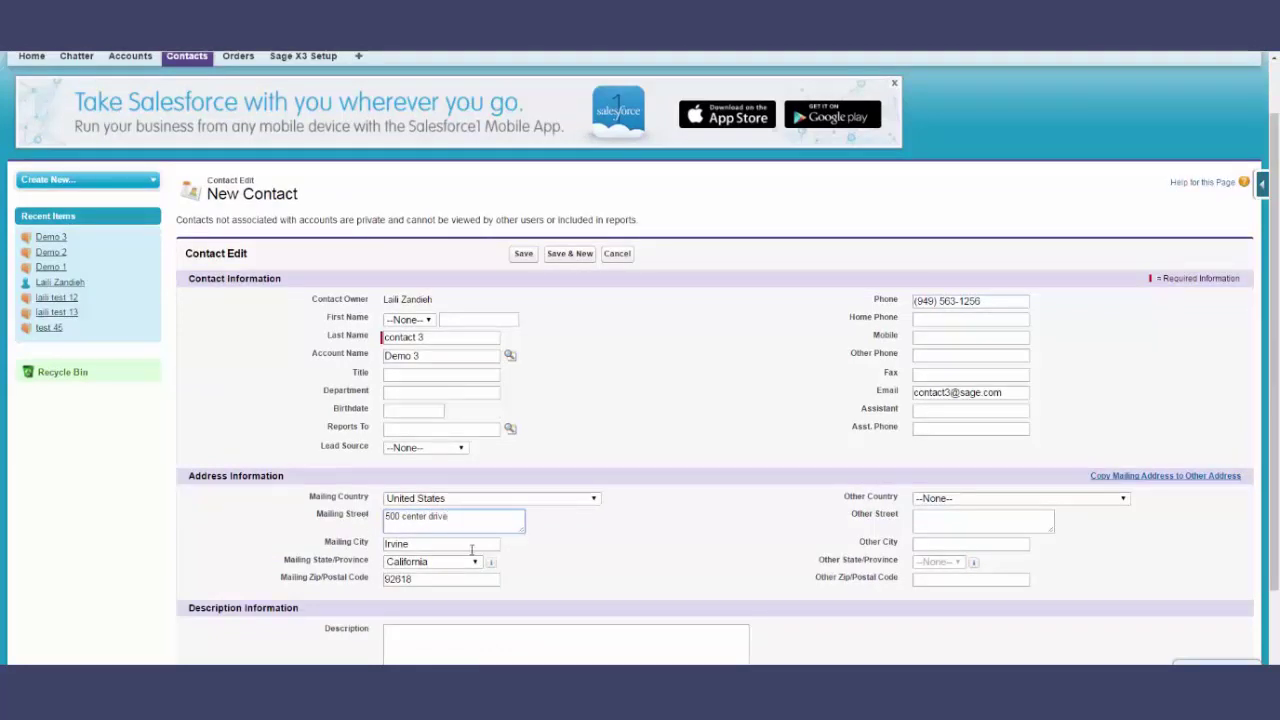
click(638, 549)
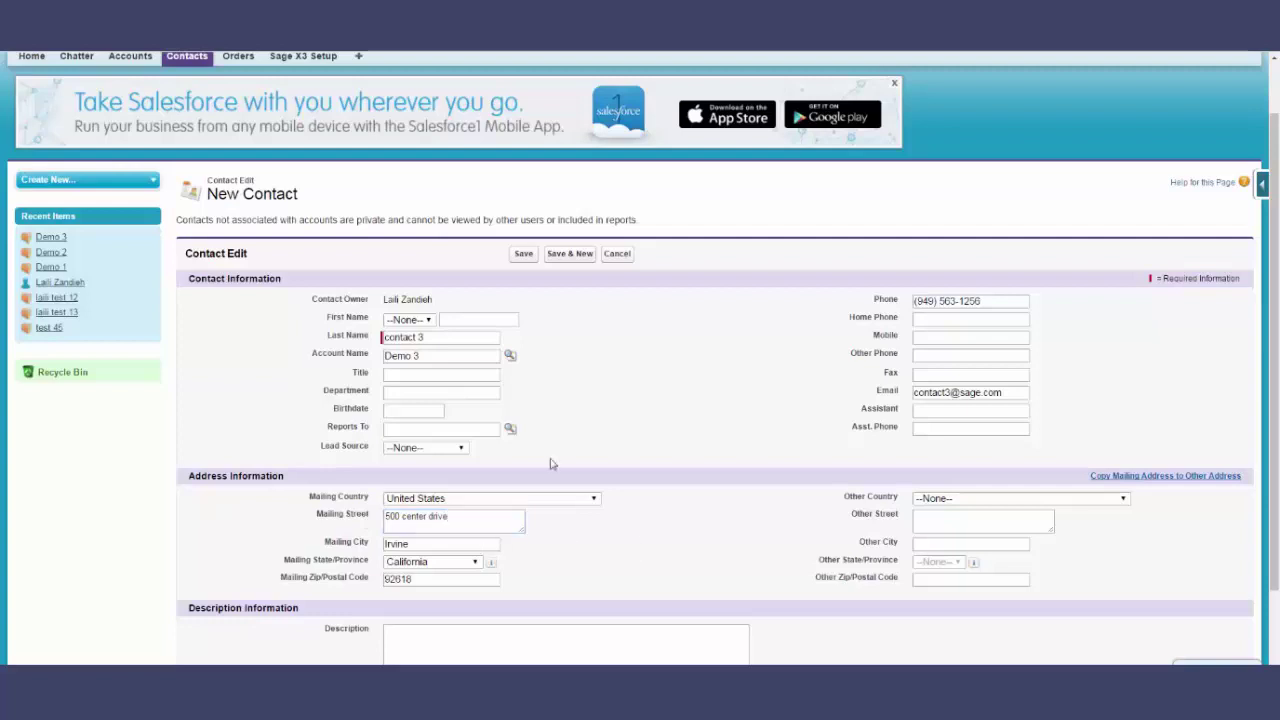
click(519, 259)
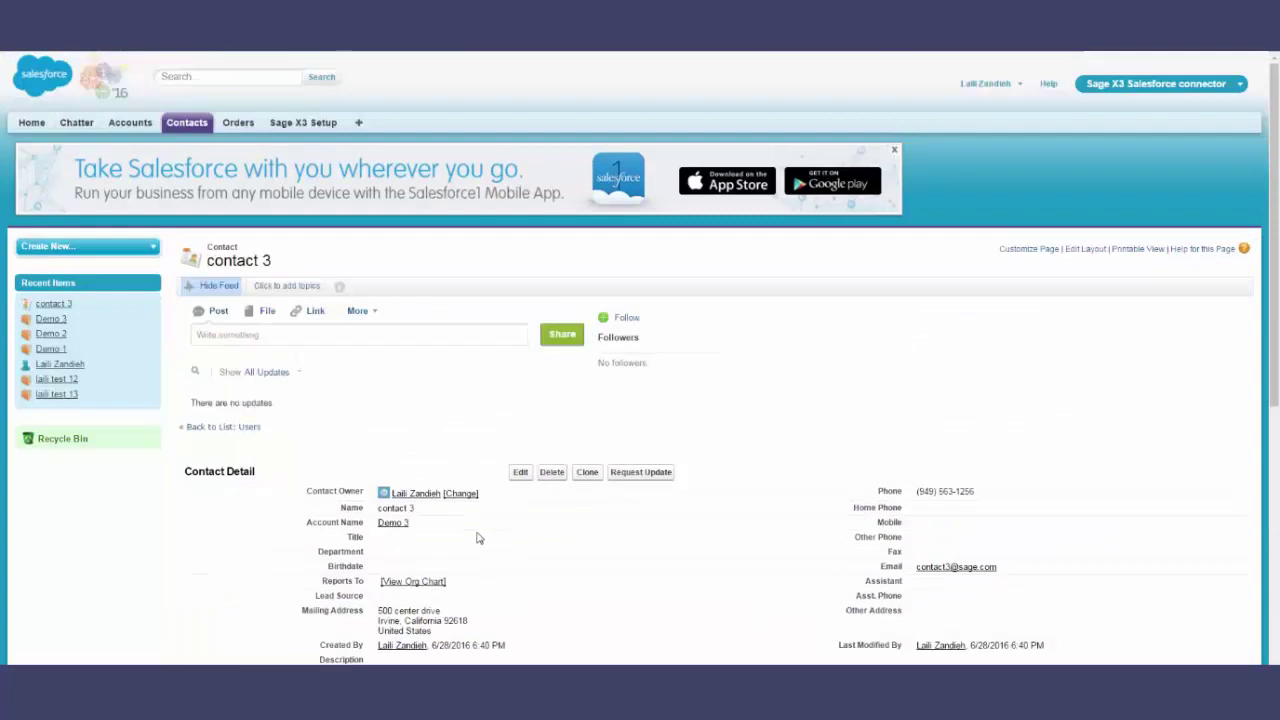
- Send contact 3 to Sage X3, then reopen it to confirm the association
scroll(477, 538, down, 1)
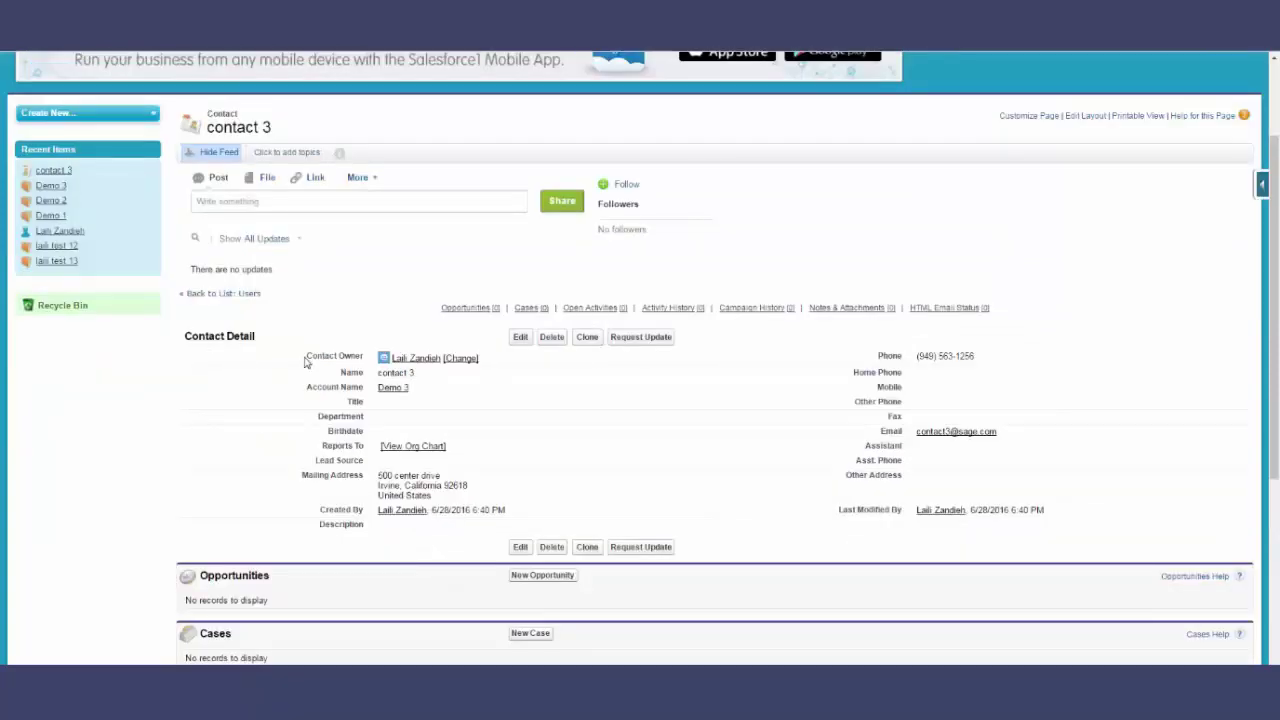
click(520, 338)
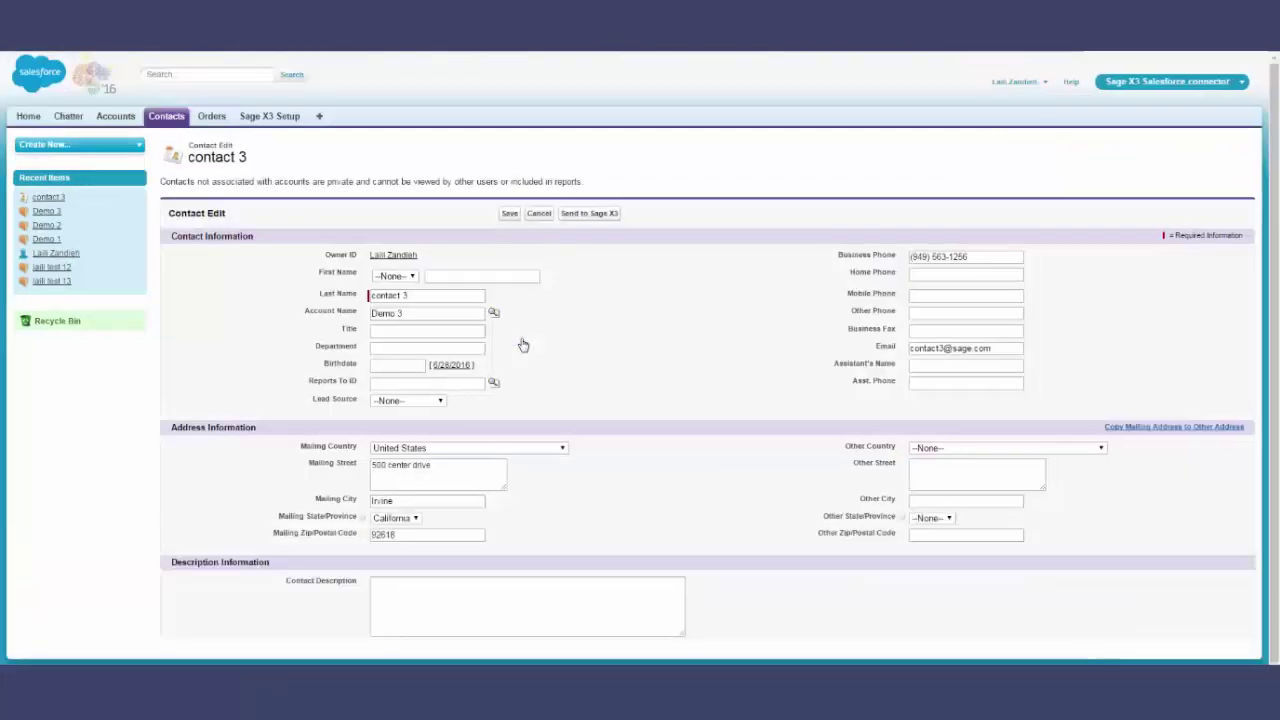
click(590, 214)
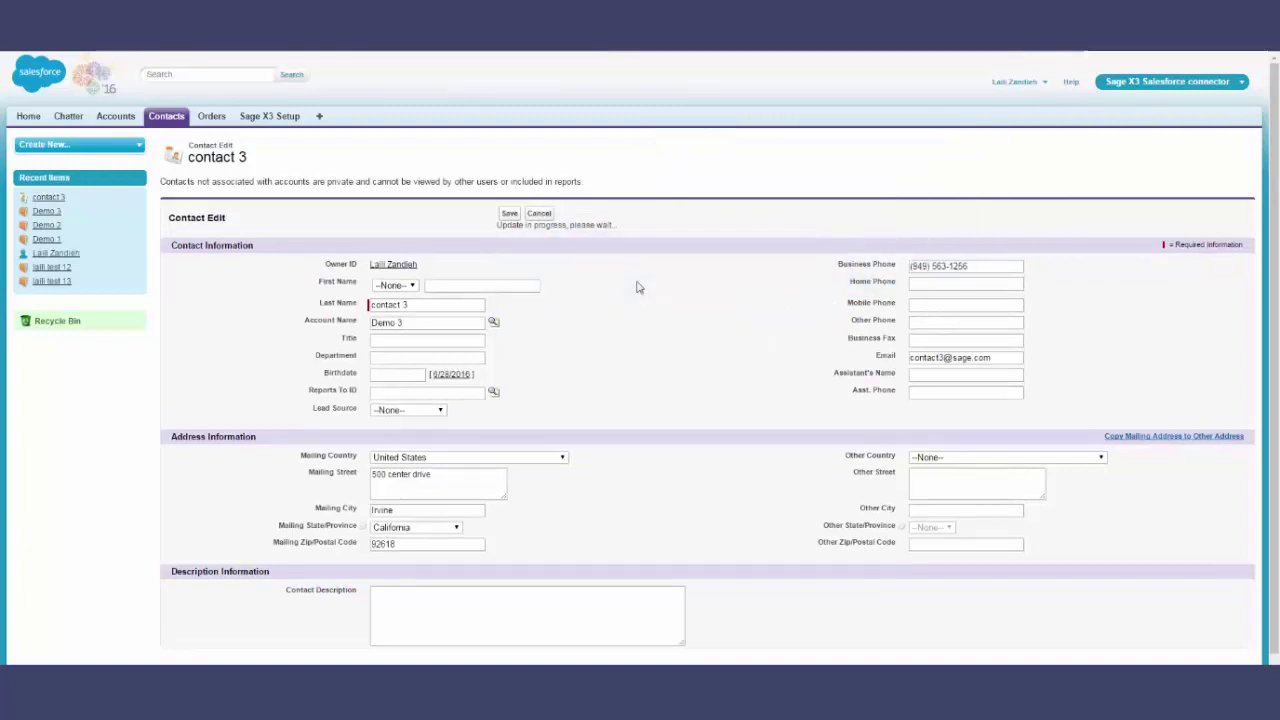
scroll(540, 347, down, 2)
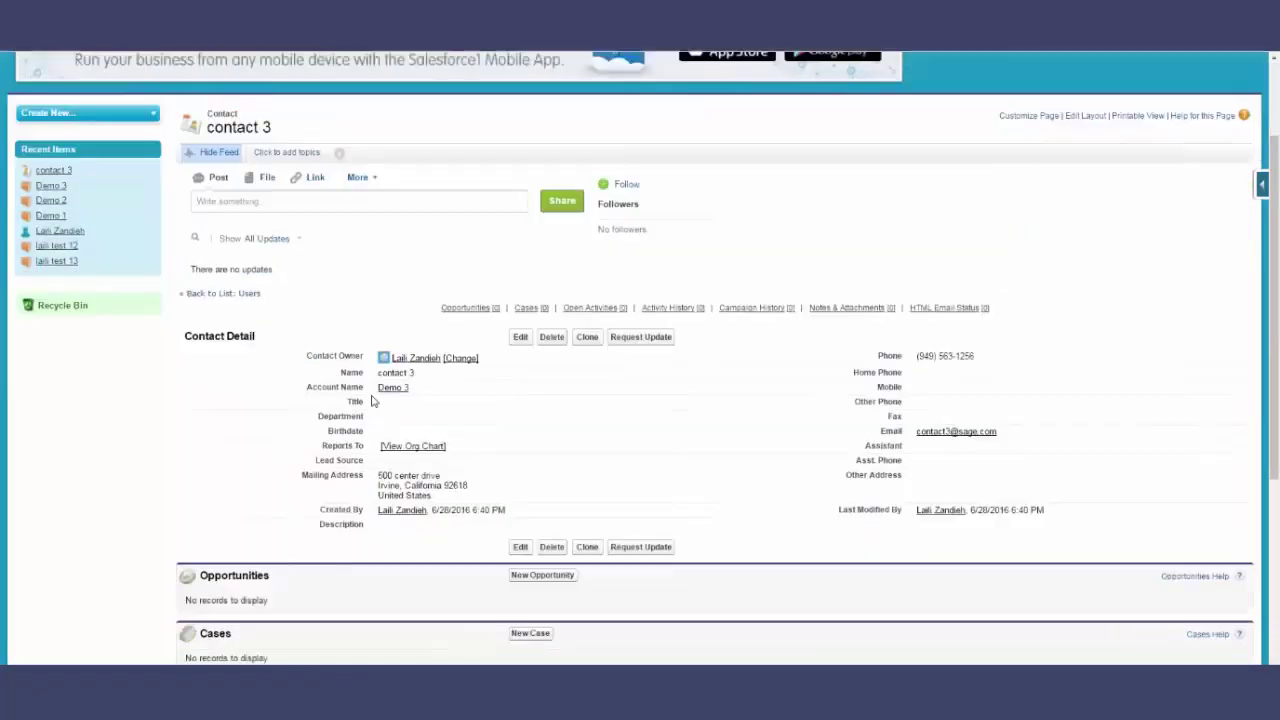
click(520, 338)
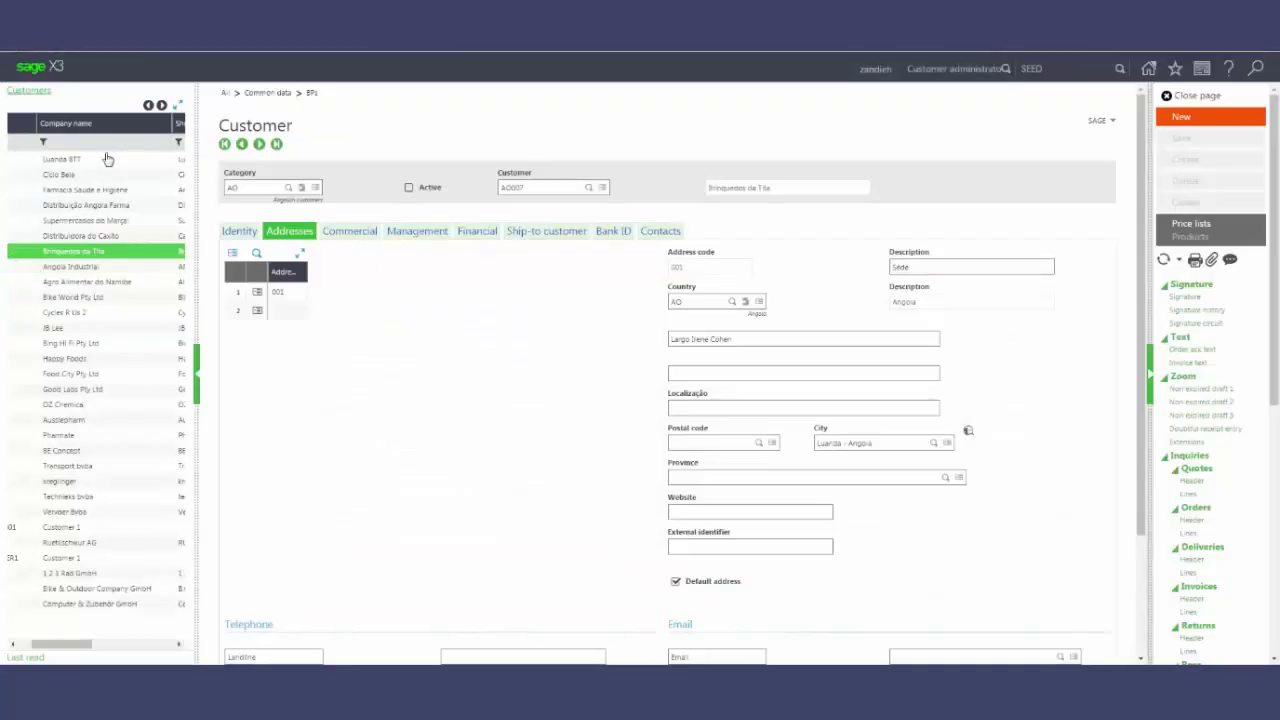
- Filter customers by company name 'demo 3', open the Demo 3 record and its Contacts tab
click(103, 142)
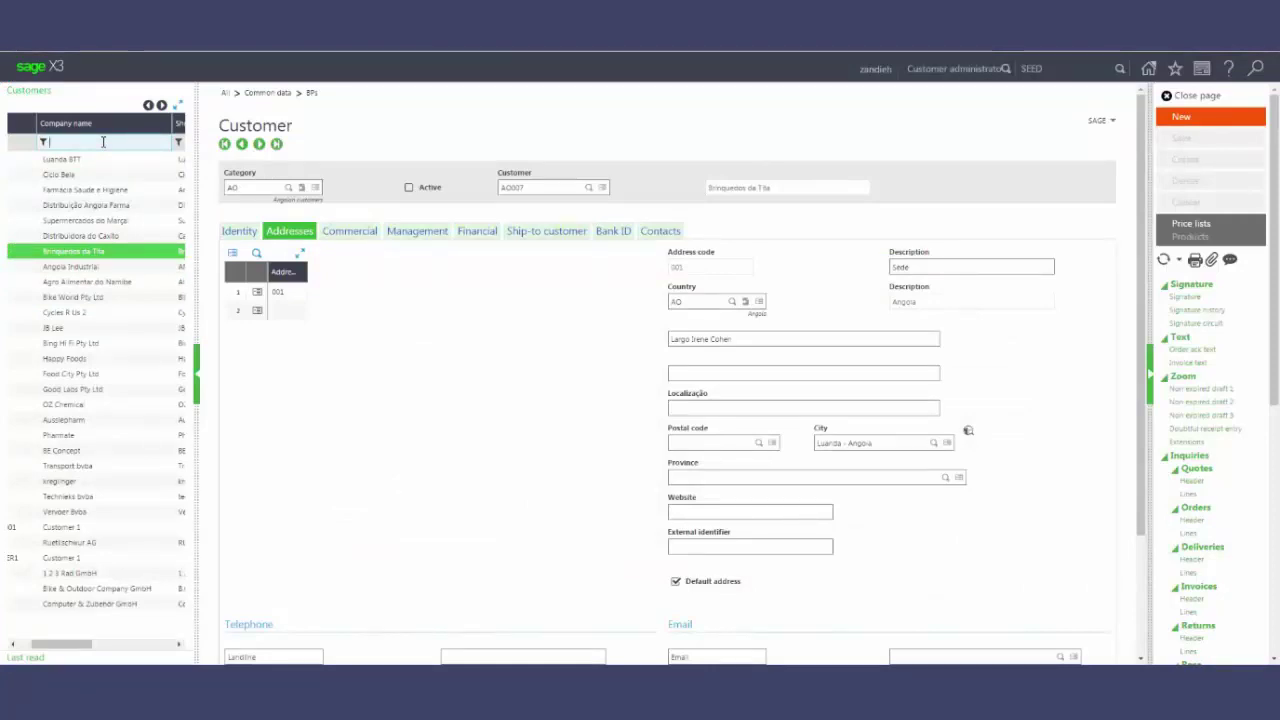
text(bem)
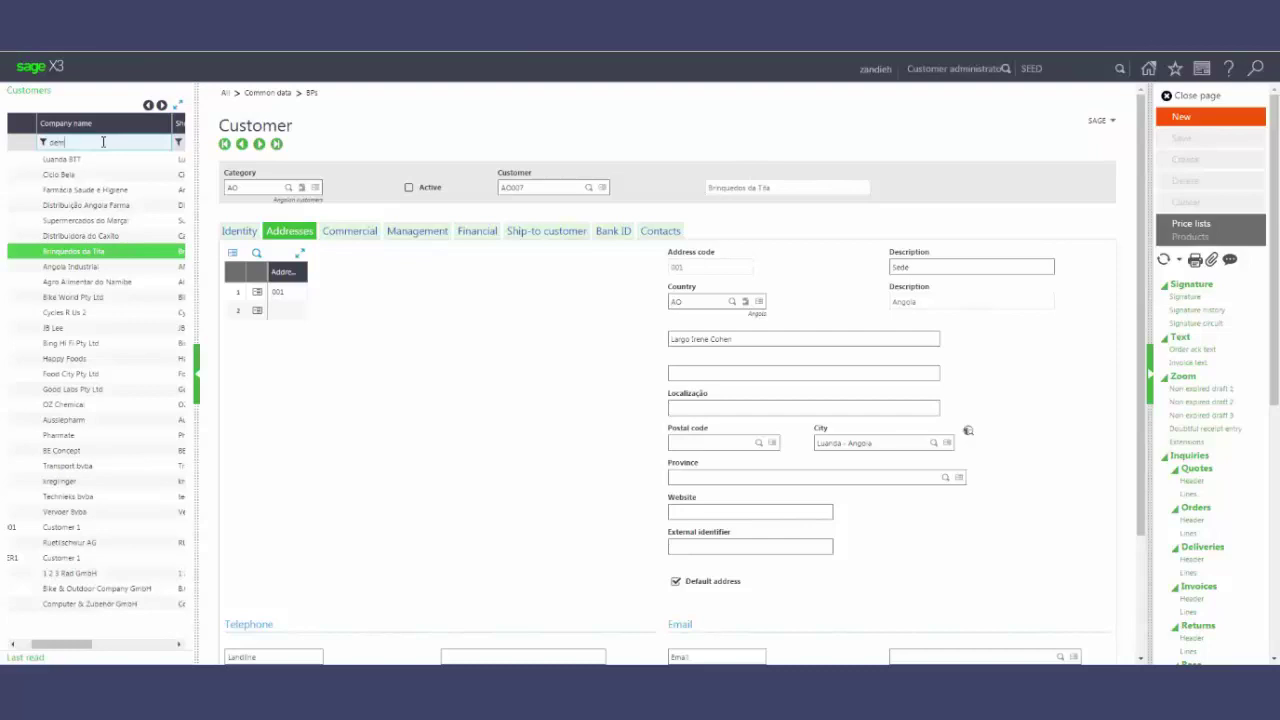
text(o li)
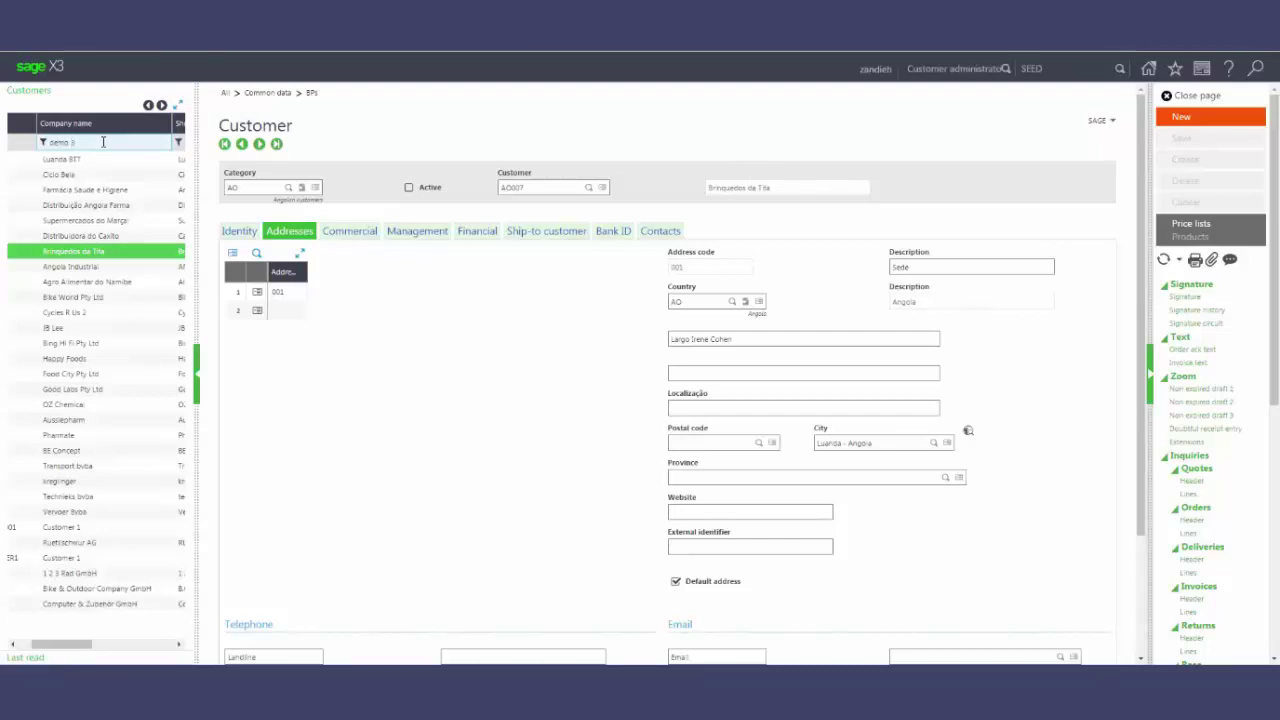
text(3)
key(Return)
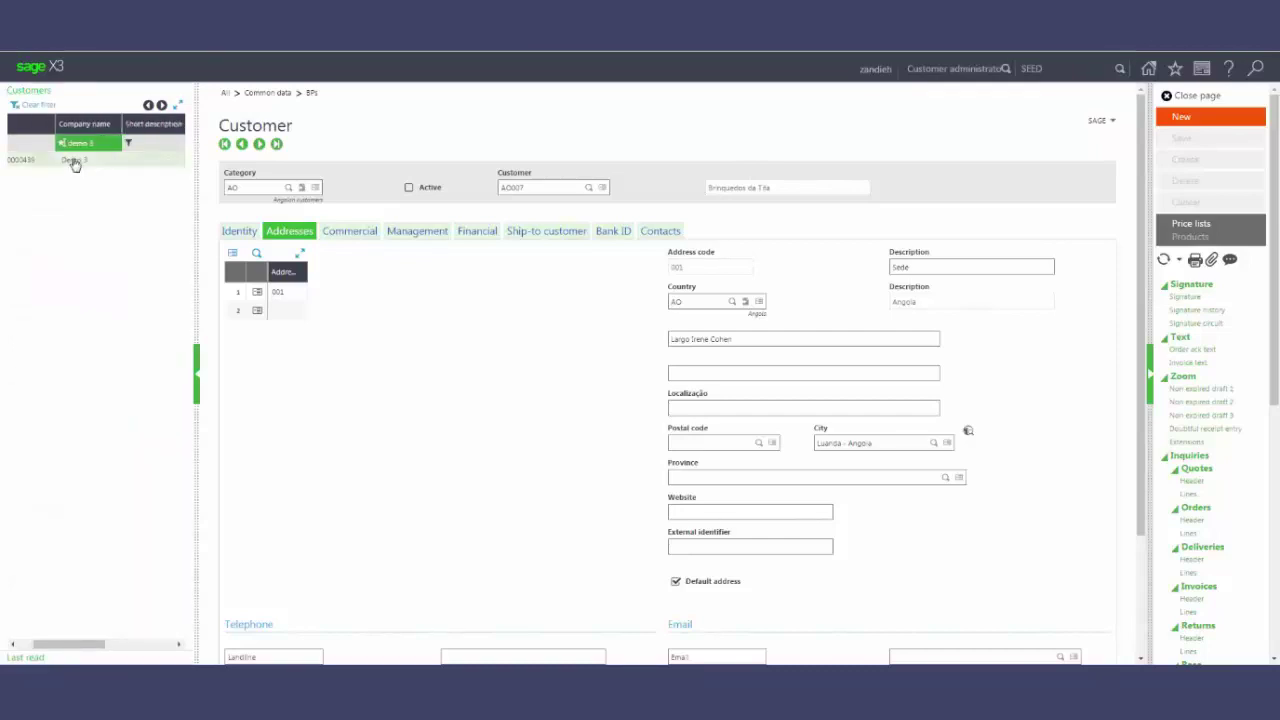
click(75, 161)
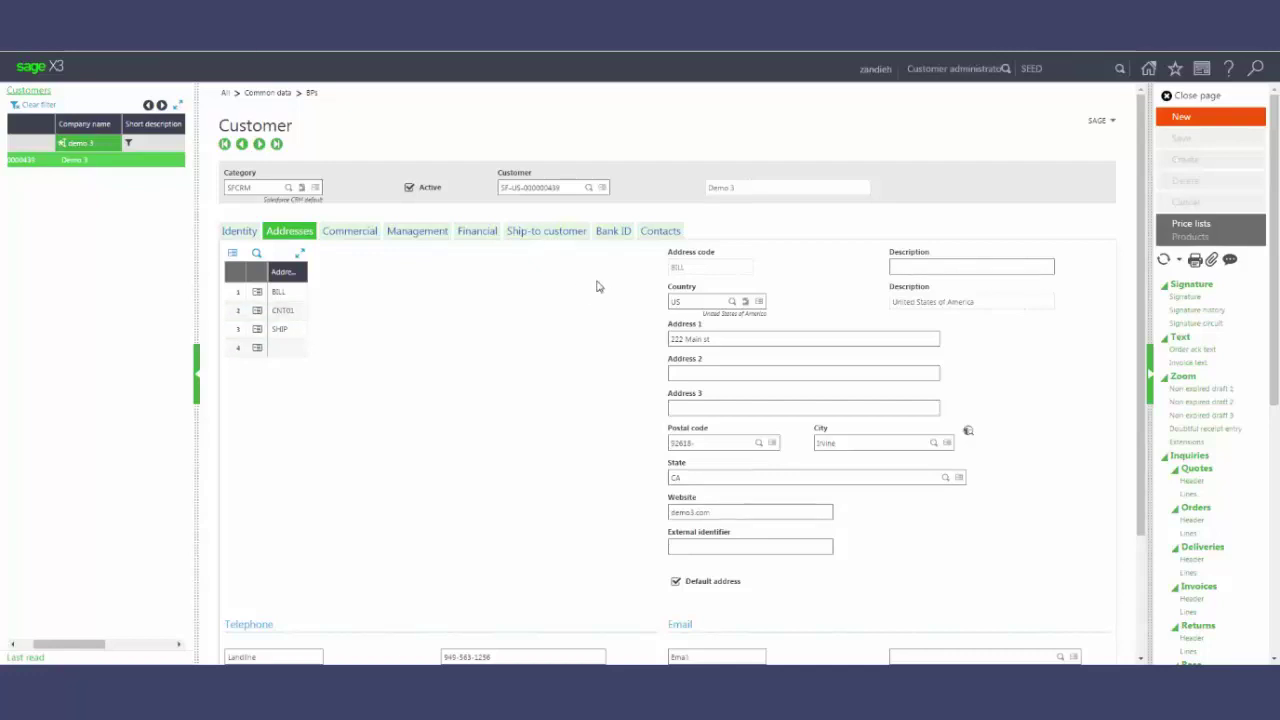
click(660, 232)
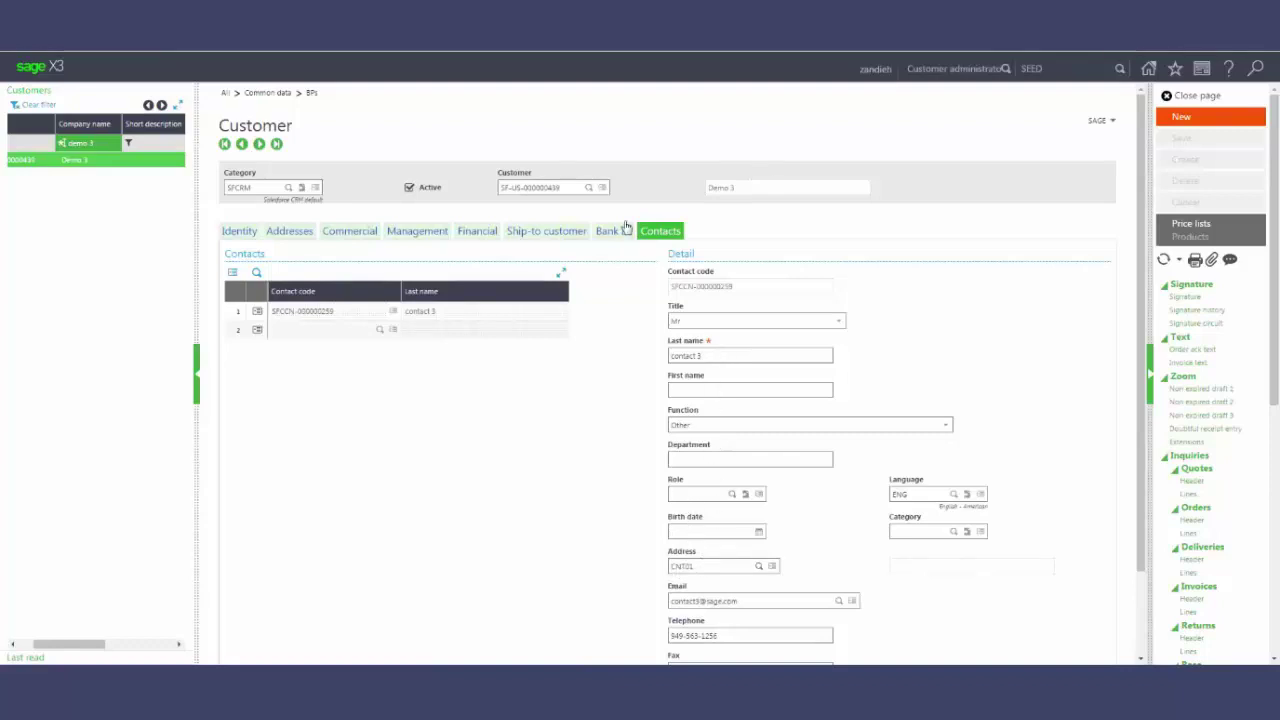
- On the Addresses tab, enter suite 102 as the BILL address's second line and save
click(287, 233)
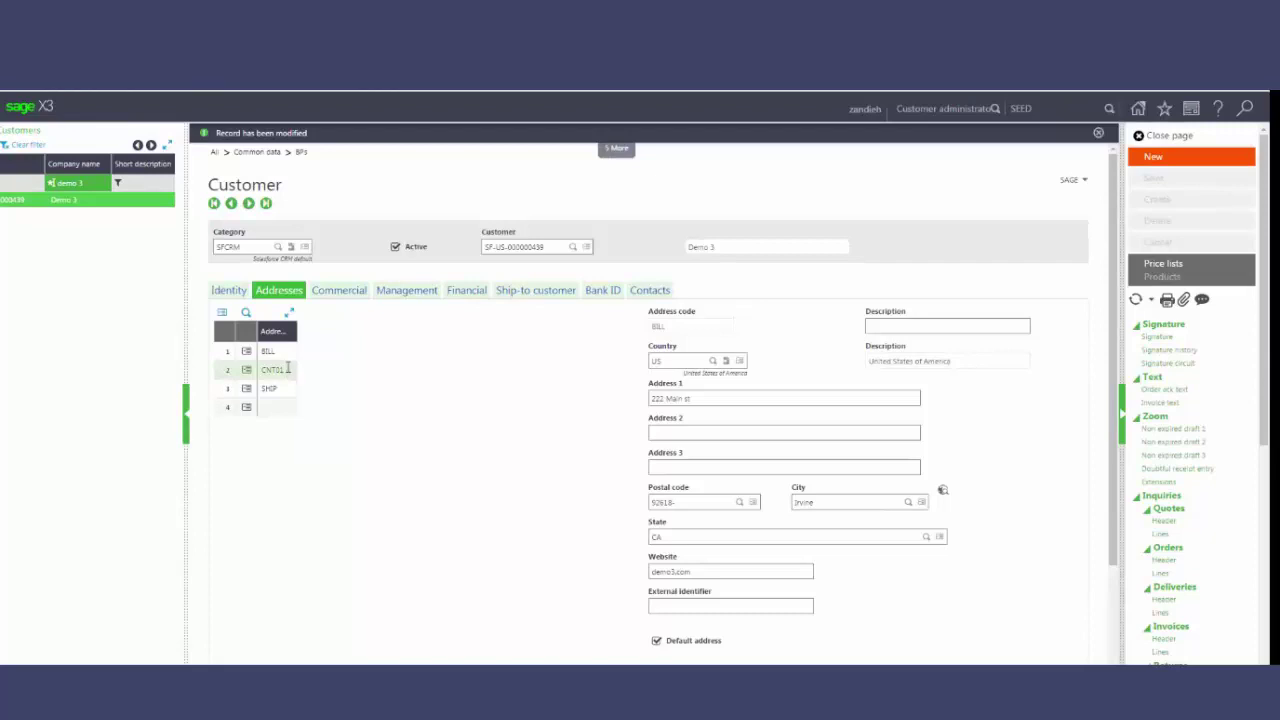
click(685, 431)
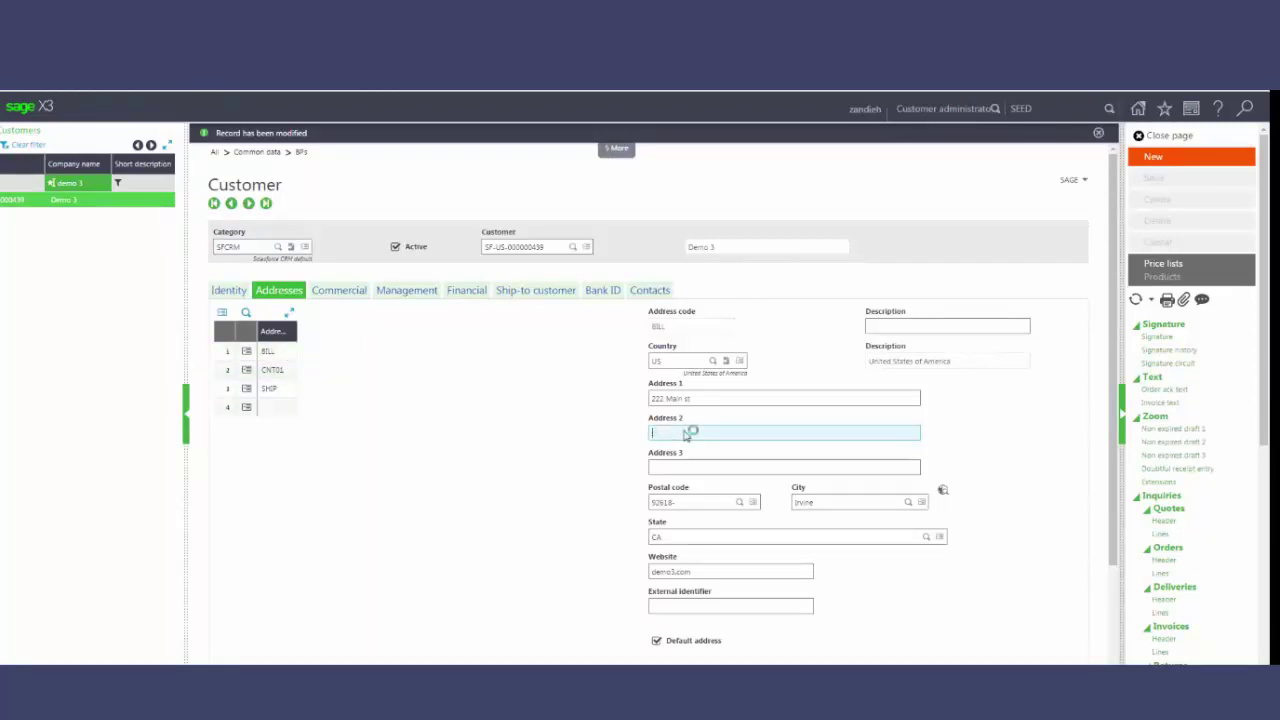
text(suite 10)
text(0)
key(Tab)
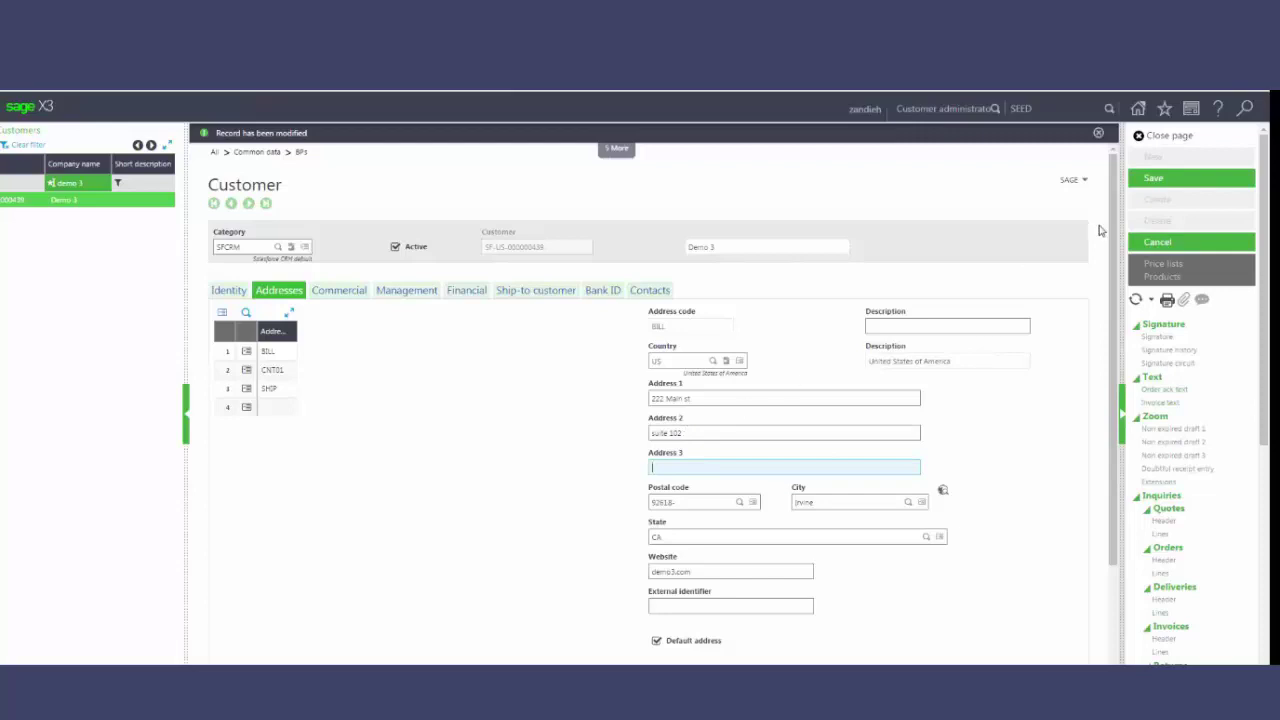
click(1155, 178)
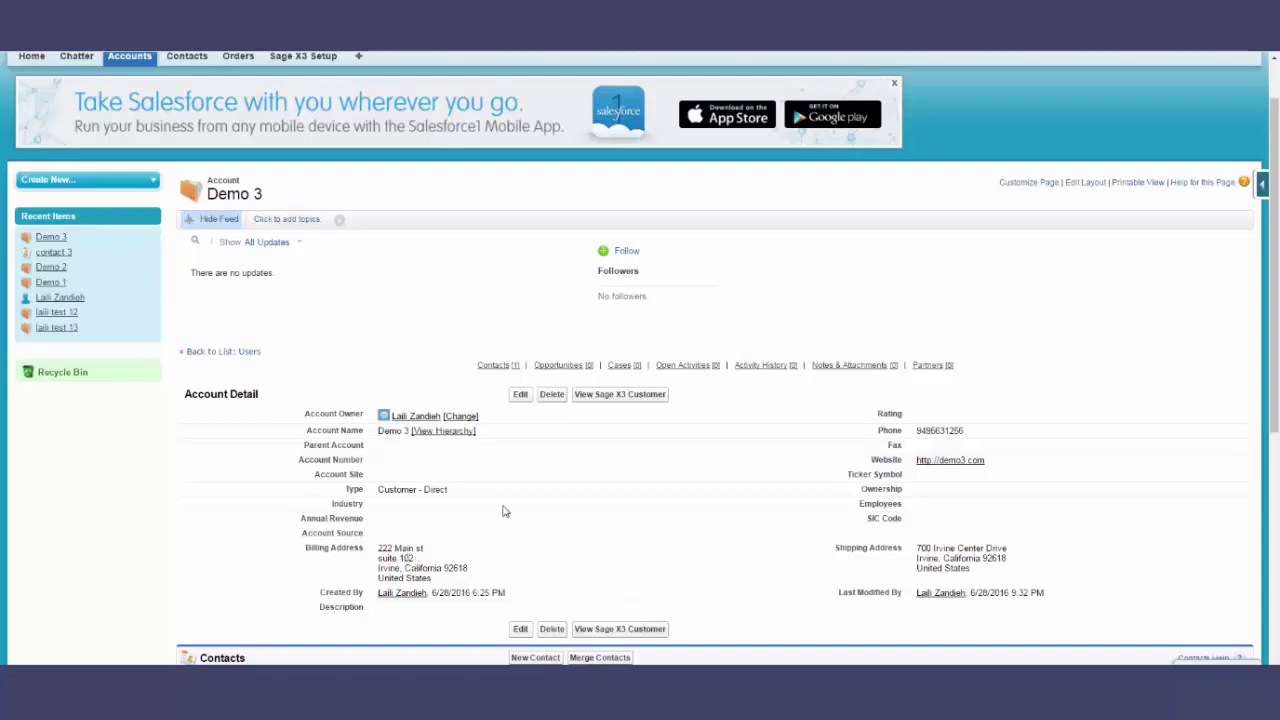
- Open Demo 3's Sage X3 customer view and scroll through sales order SONNA0120088
click(635, 398)
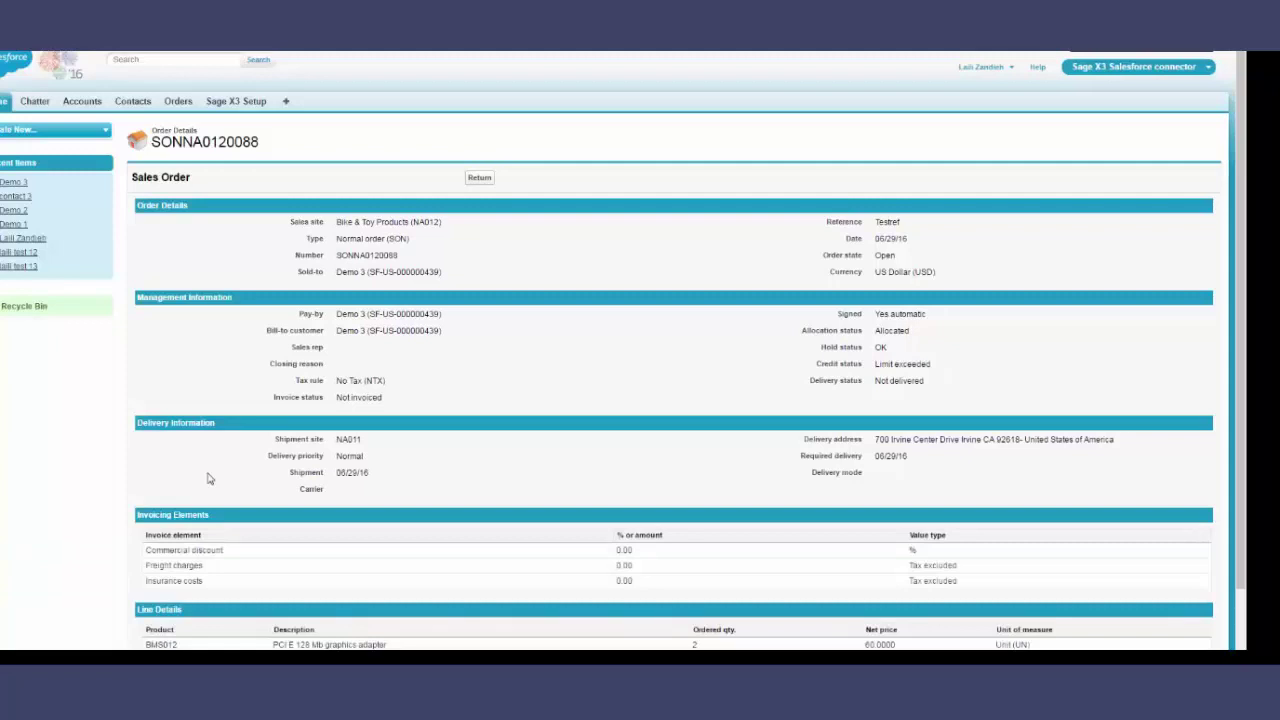
scroll(470, 400, down, 1)
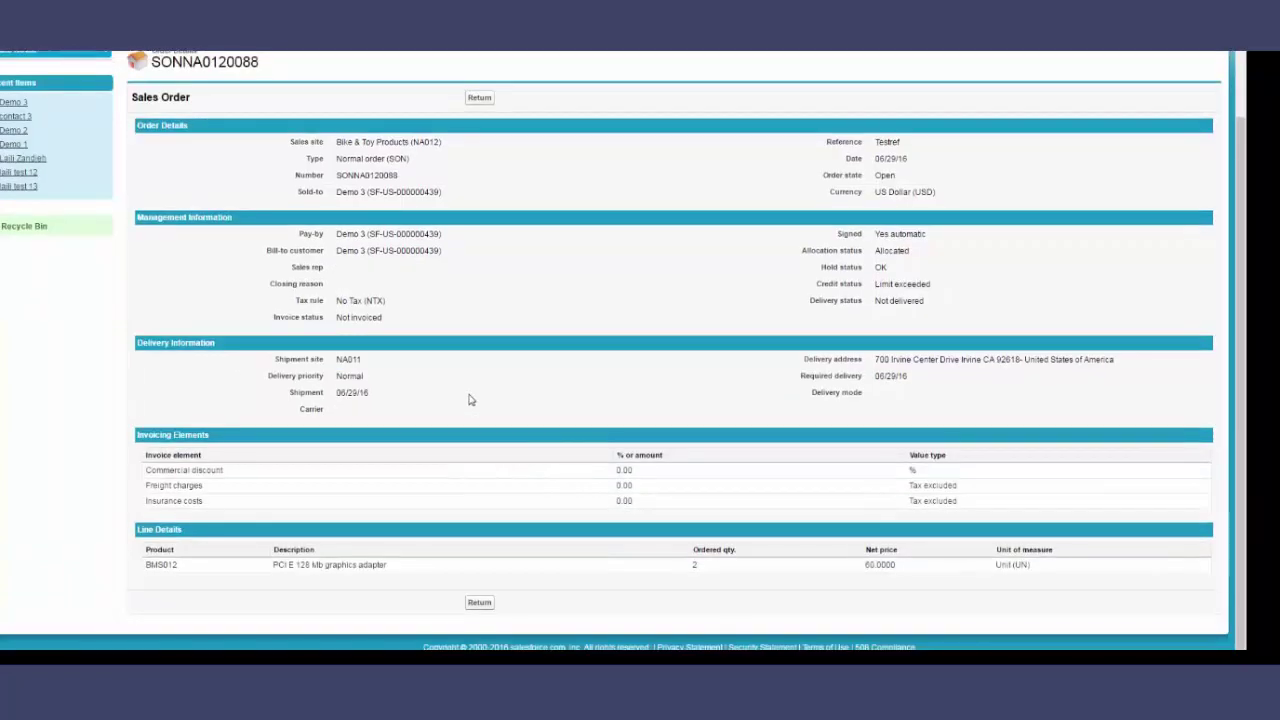